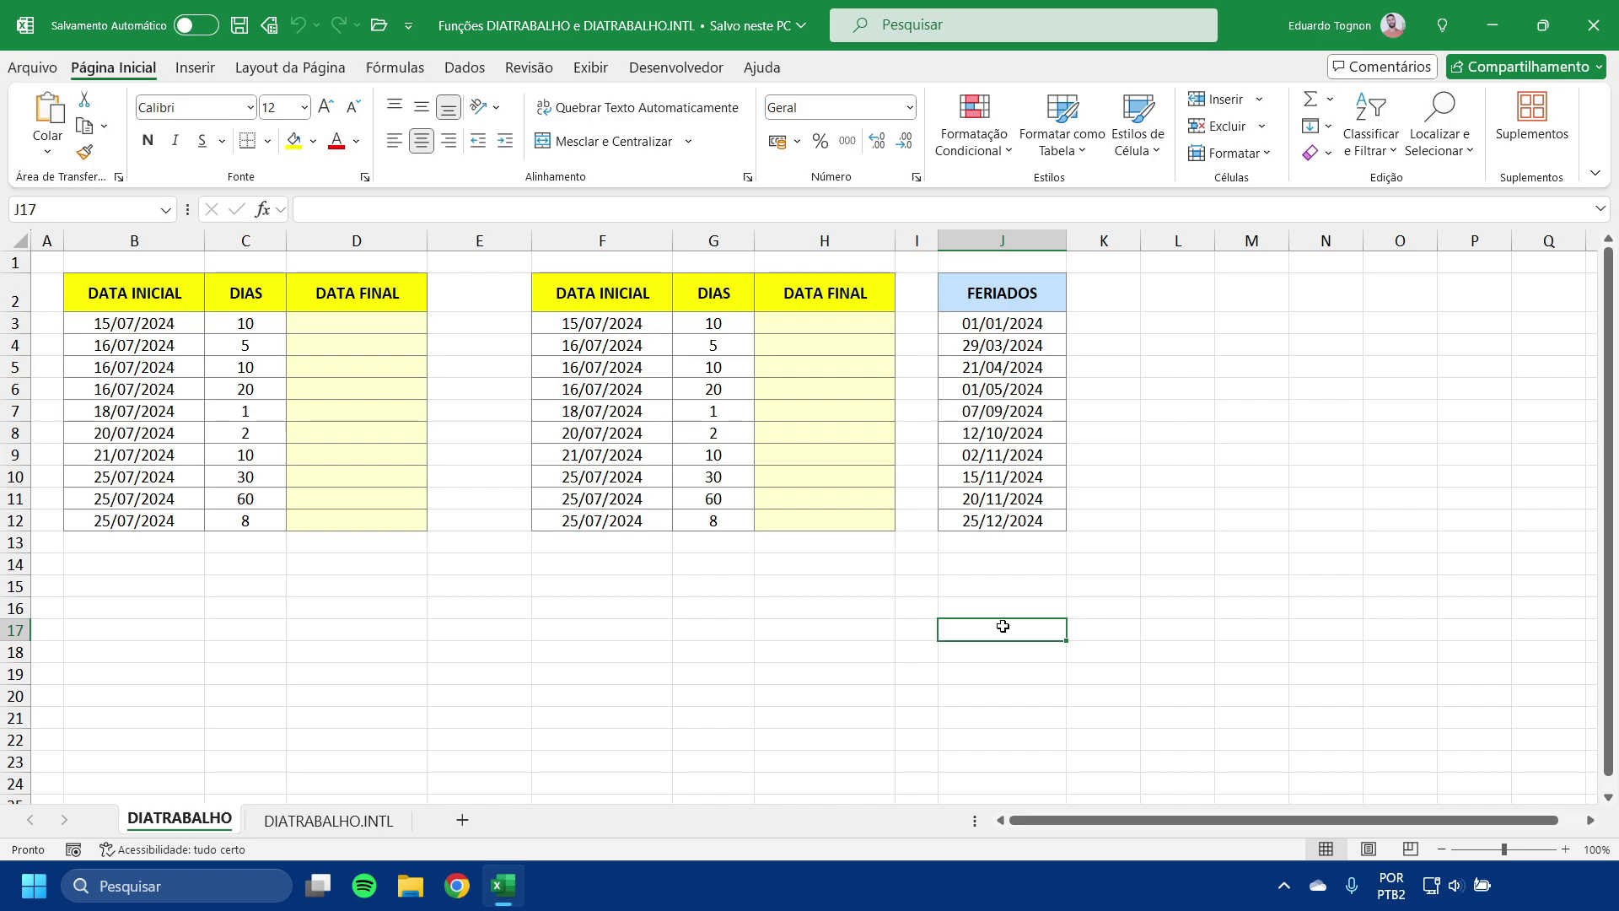
# - Glance at the DIATRABALHO.INTL sheet, then zoom the DIATRABALHO sheet to 140%
pyautogui.click(1566, 849)
pyautogui.click(1566, 849)
pyautogui.click(307, 825)
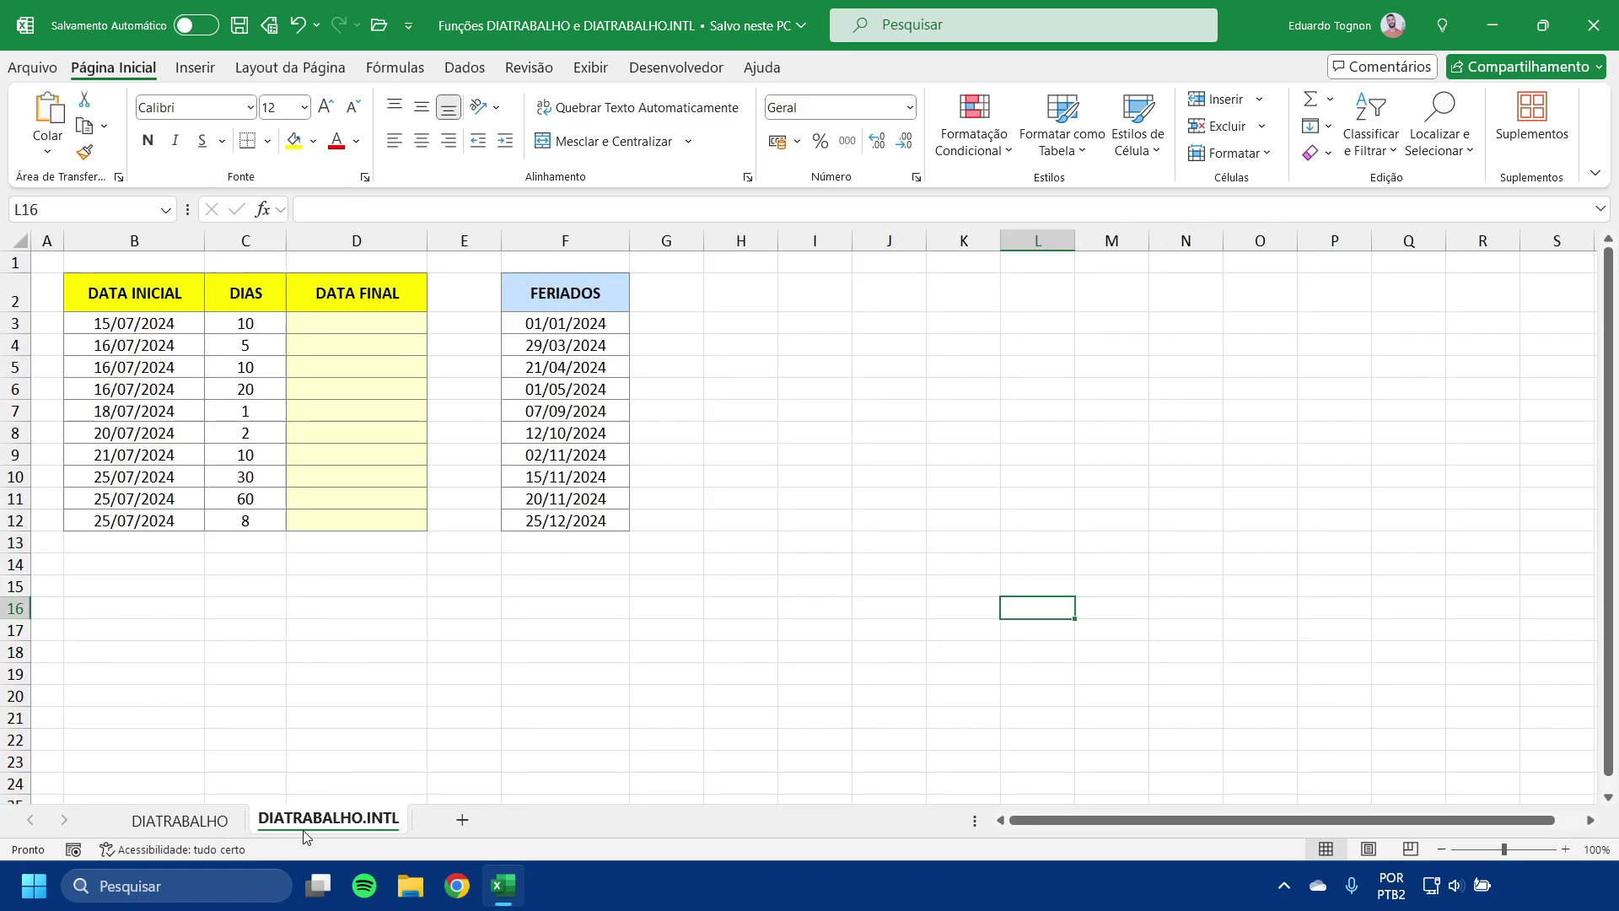
pyautogui.click(202, 820)
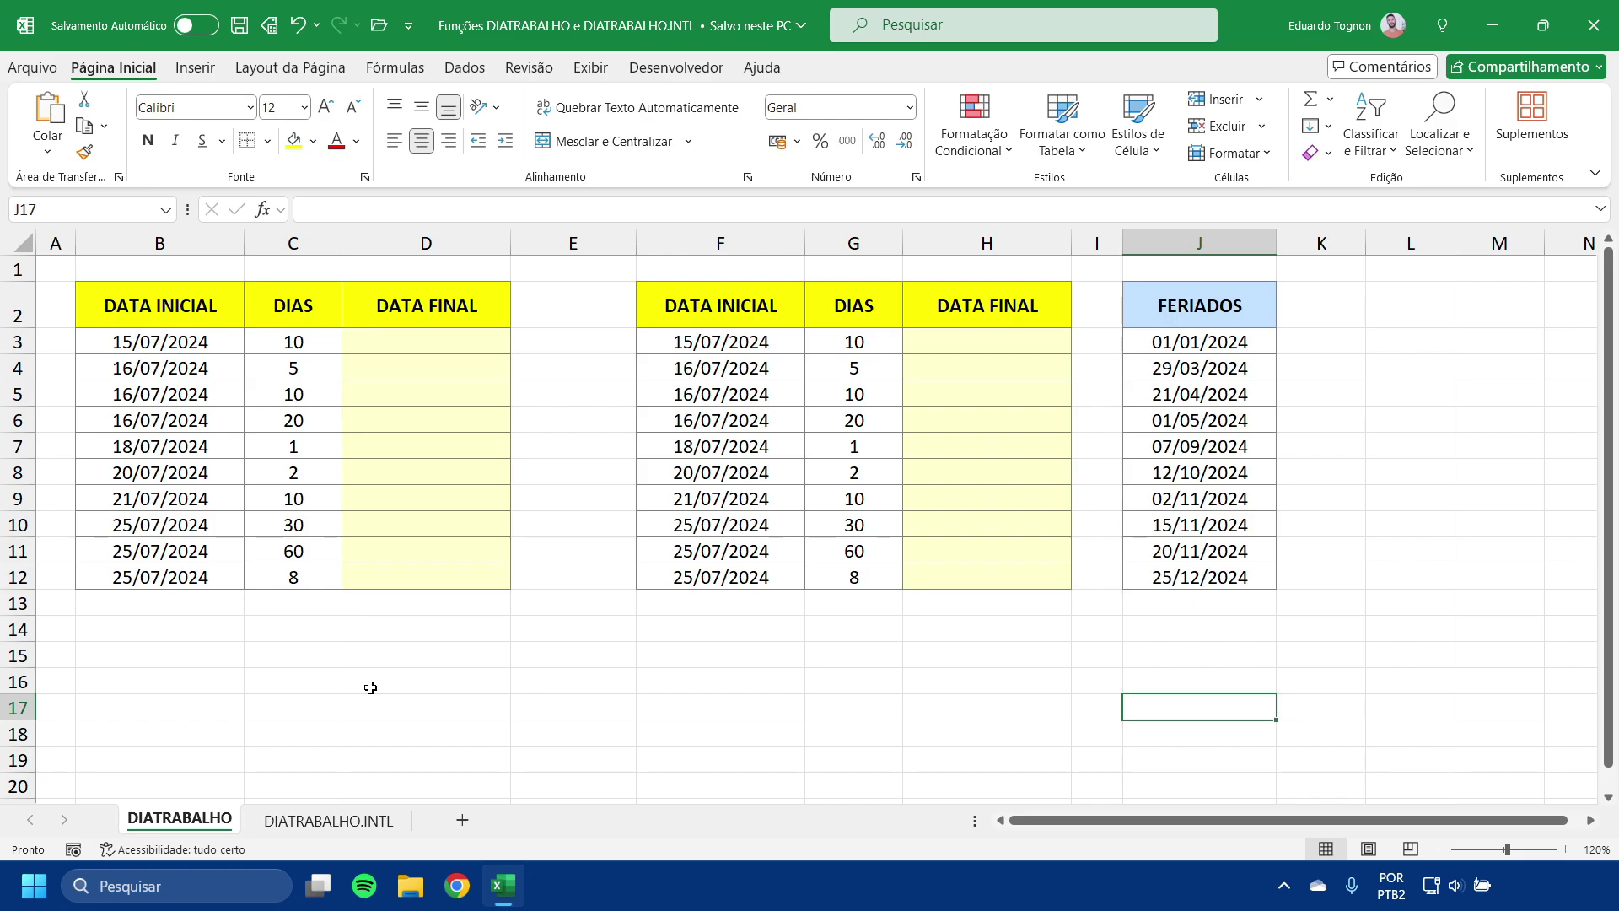
pyautogui.click(1566, 849)
pyautogui.click(1566, 850)
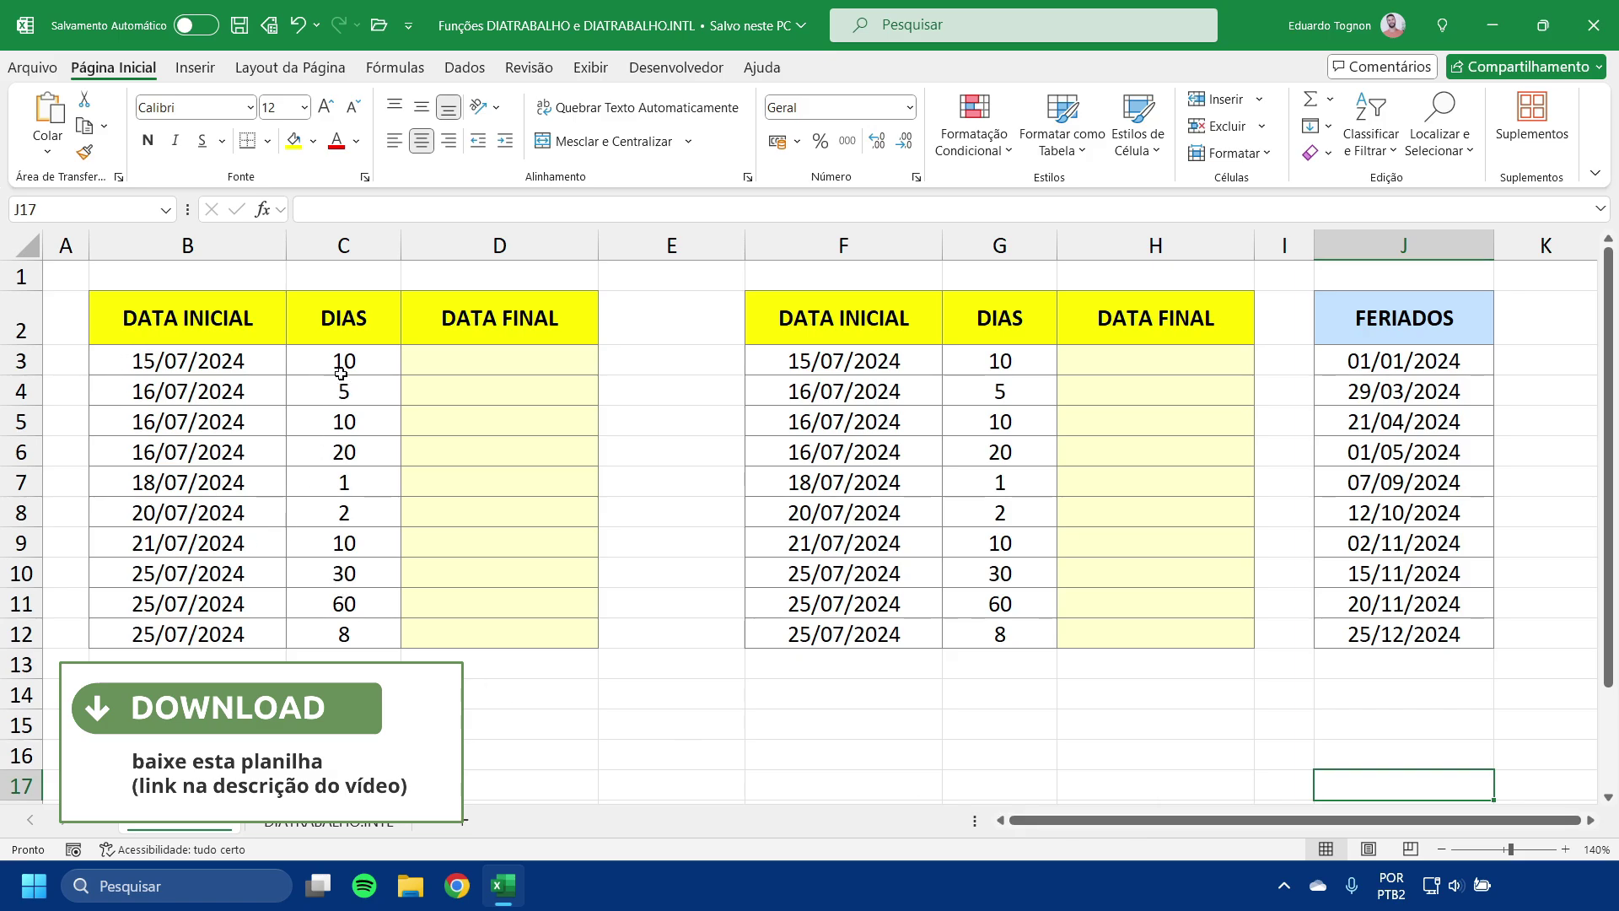
pyautogui.click(494, 354)
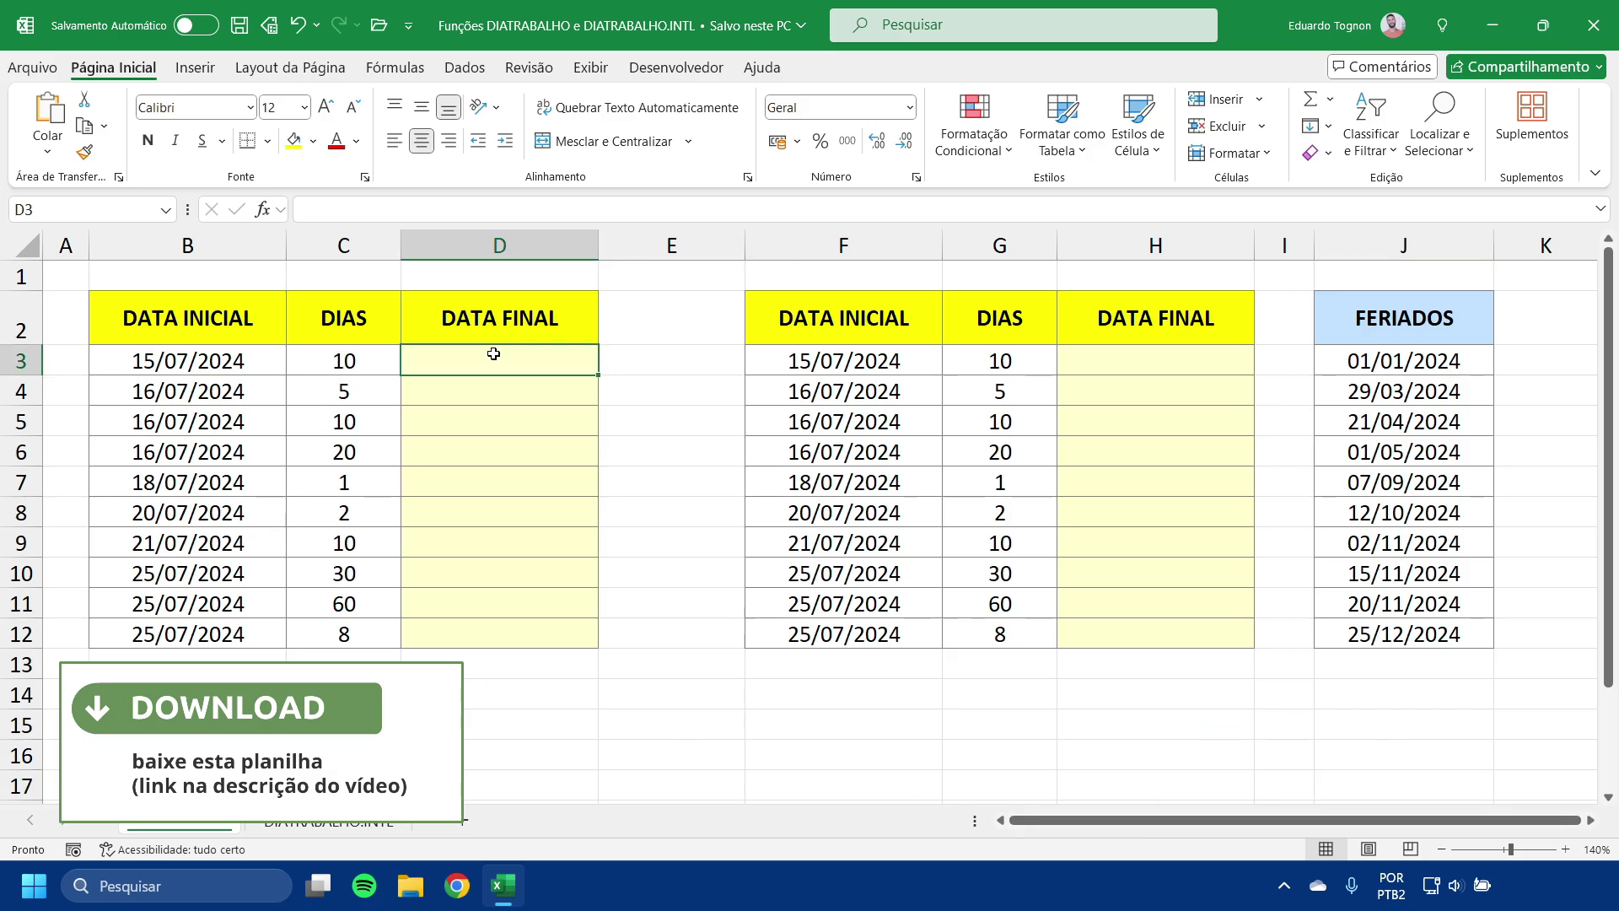
pyautogui.click(324, 377)
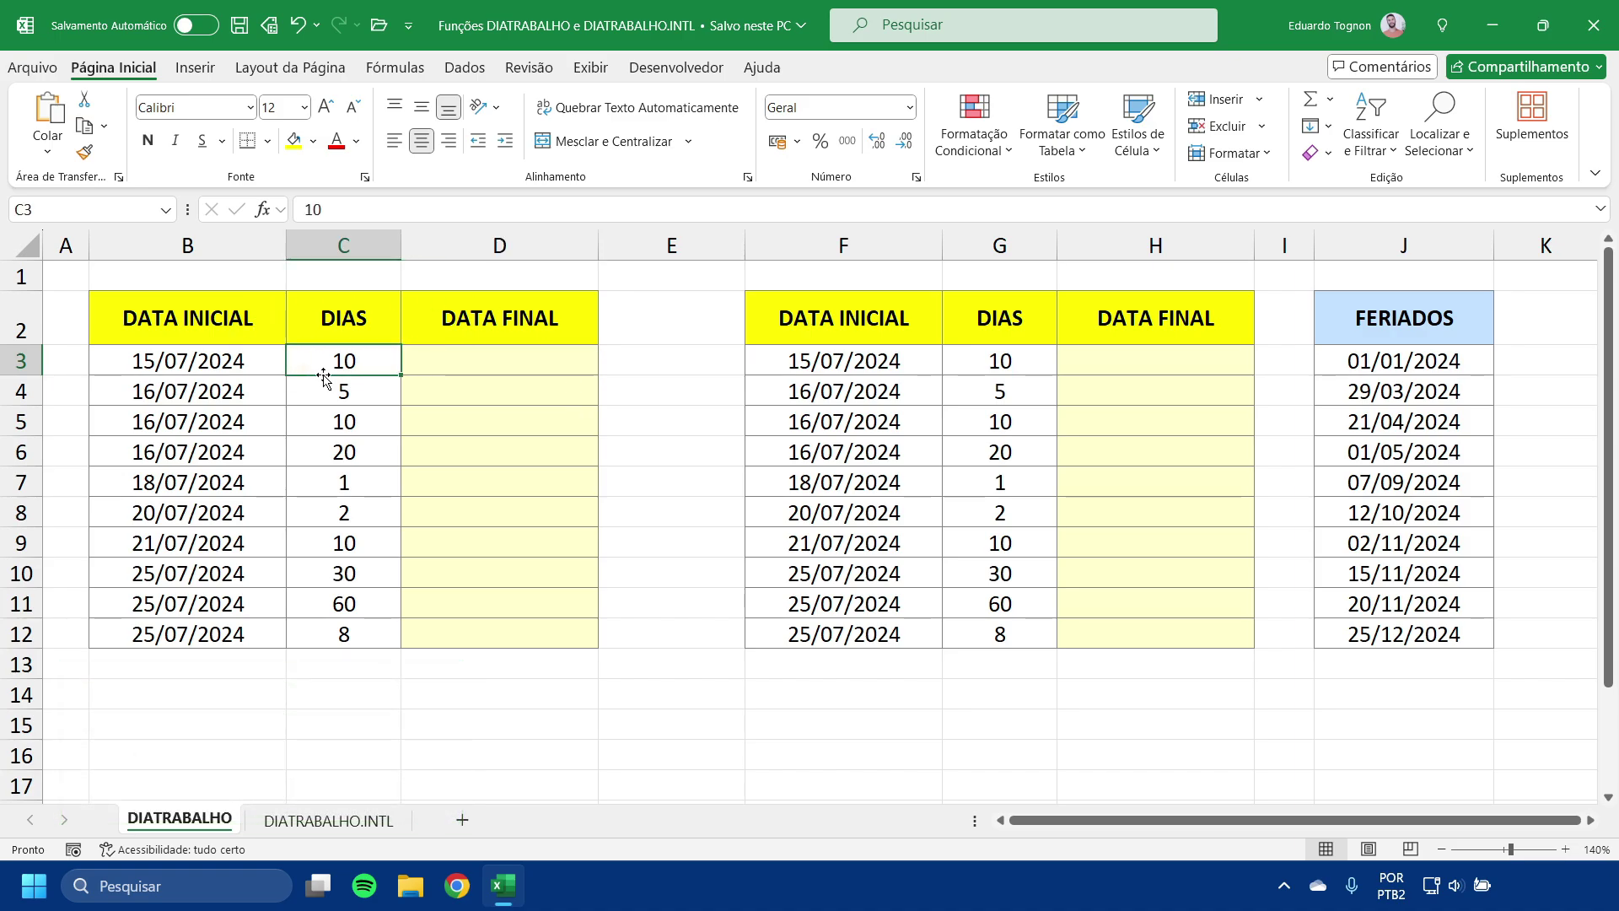
pyautogui.moveTo(324, 377); pyautogui.dragTo(340, 358)
# - Enter =DIATRABALHO(B3;C3) in D3 to compute the first due date
pyautogui.click(503, 357)
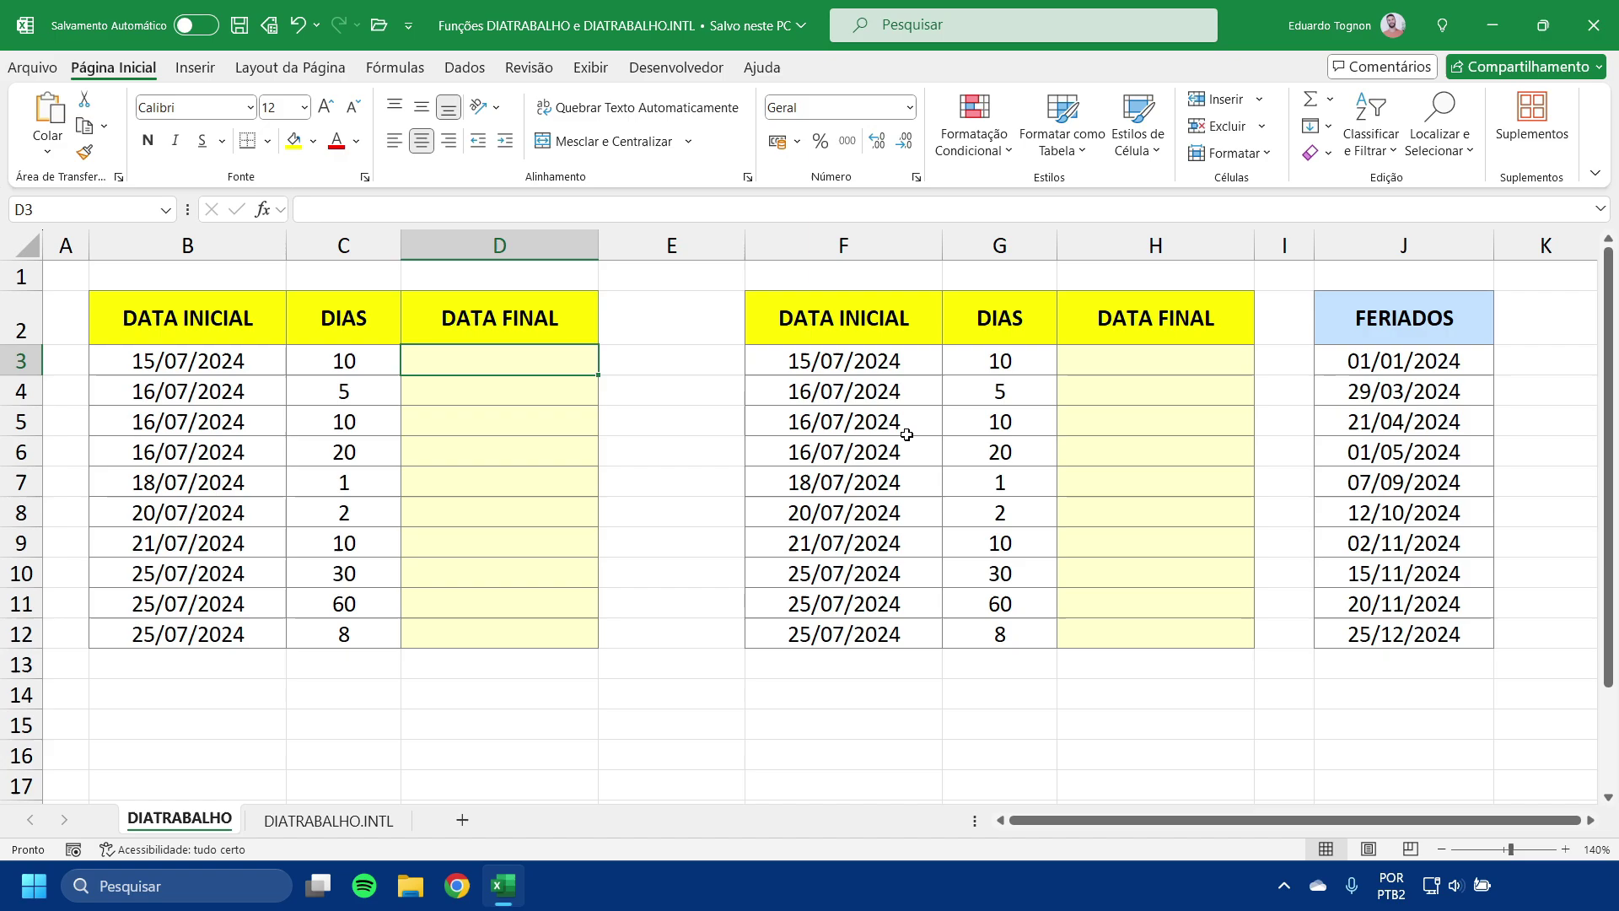
pyautogui.write('=D')
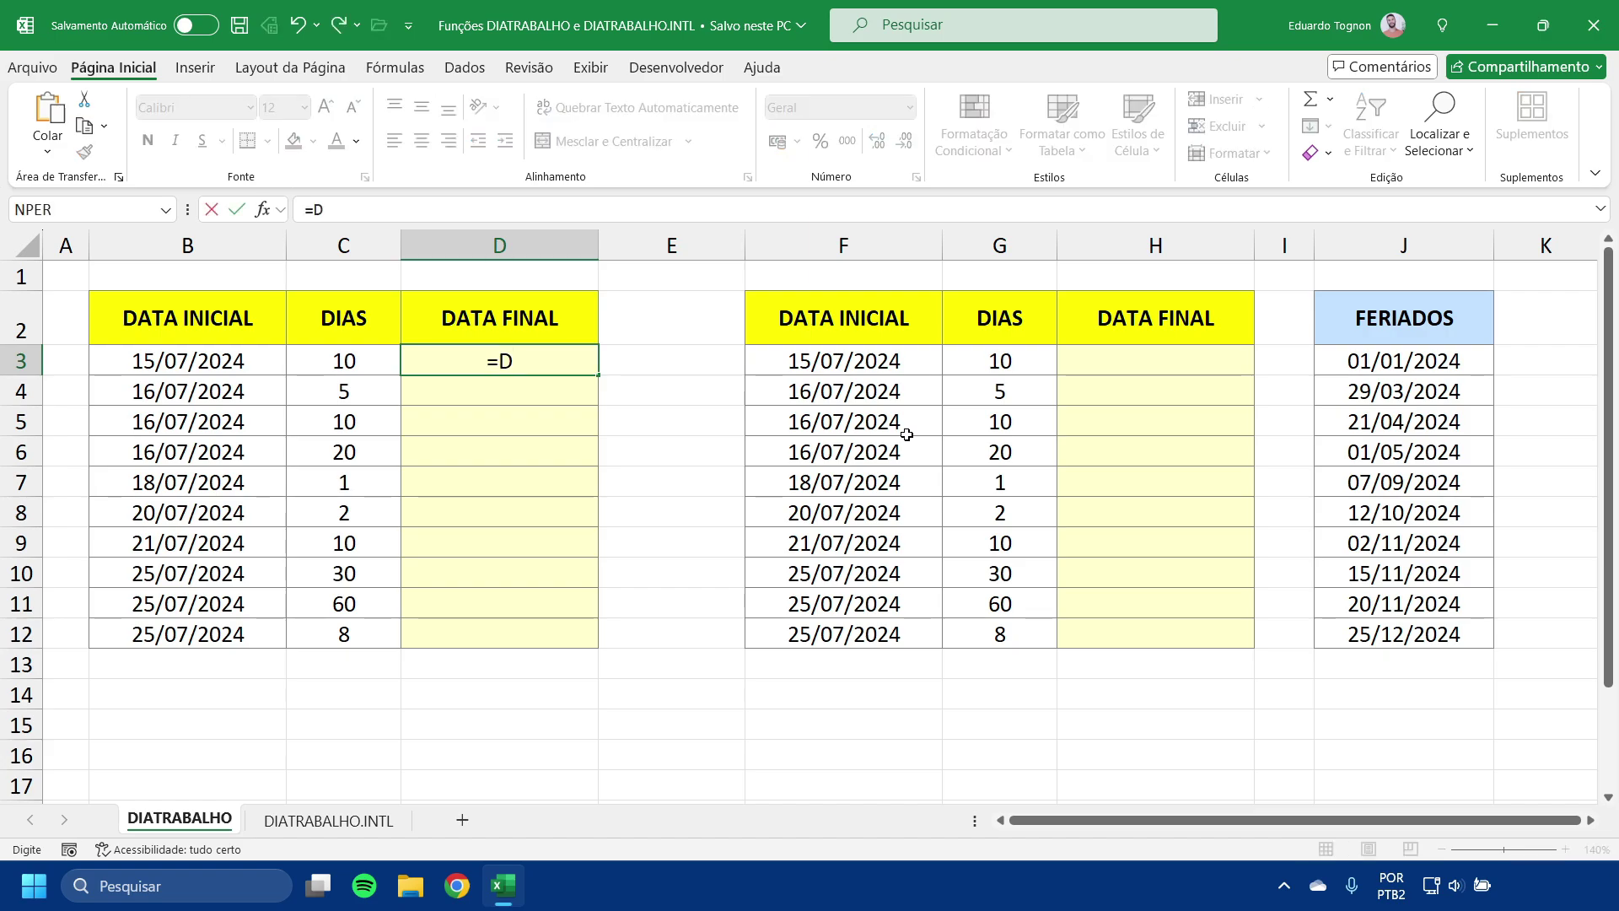
pyautogui.write('IATR')
pyautogui.press('BackSpace')
pyautogui.write('TR')
pyautogui.press('Tab')
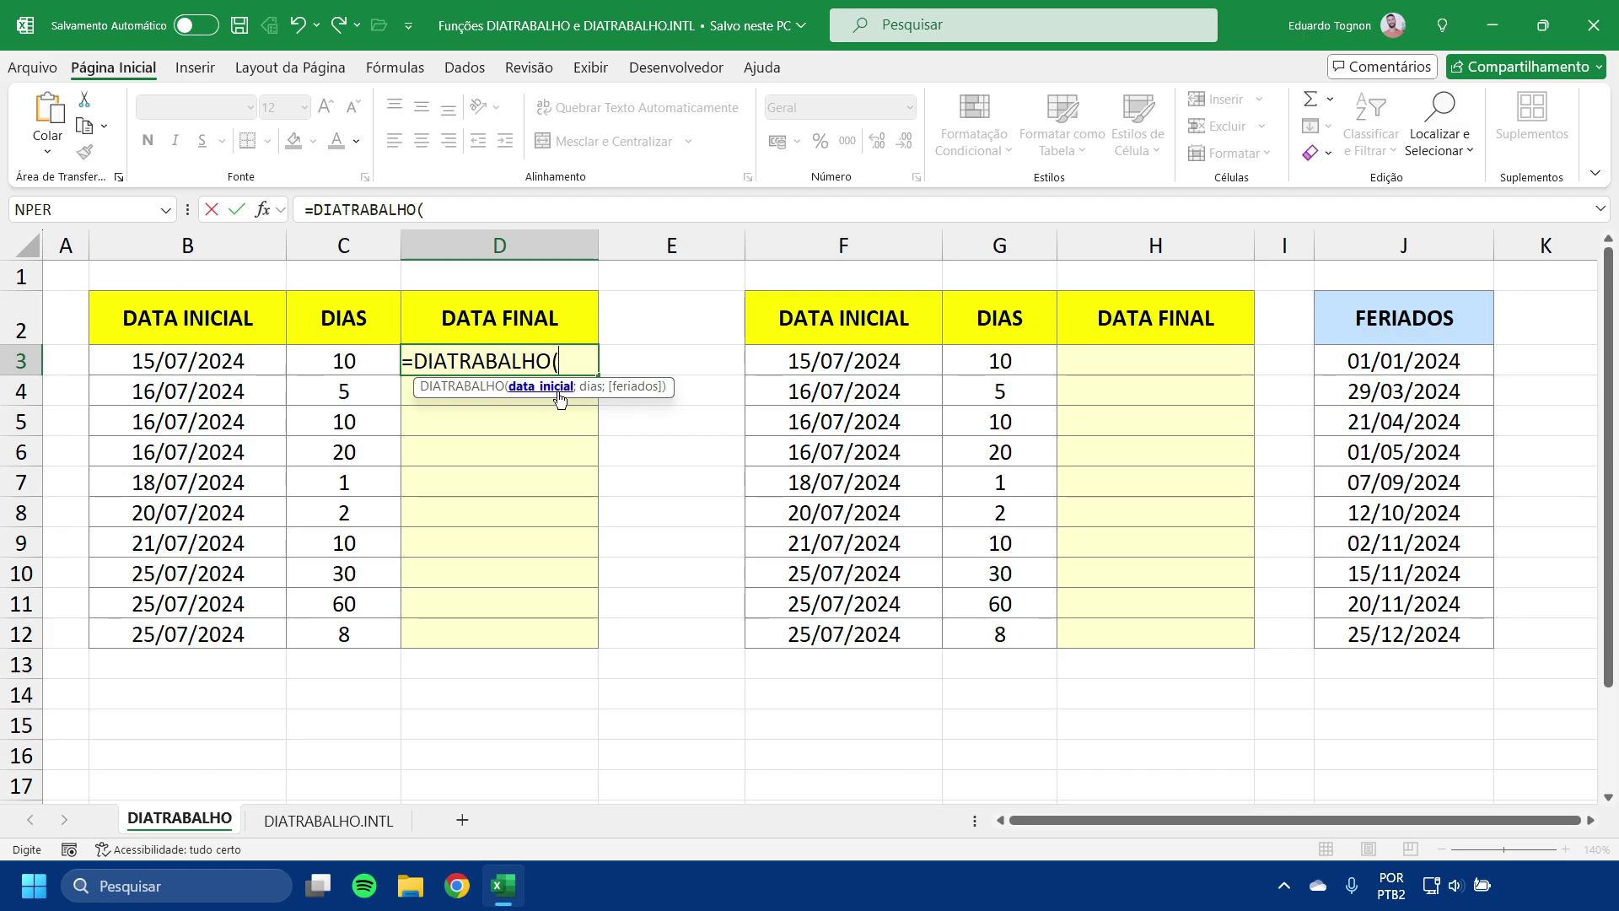
pyautogui.click(218, 362)
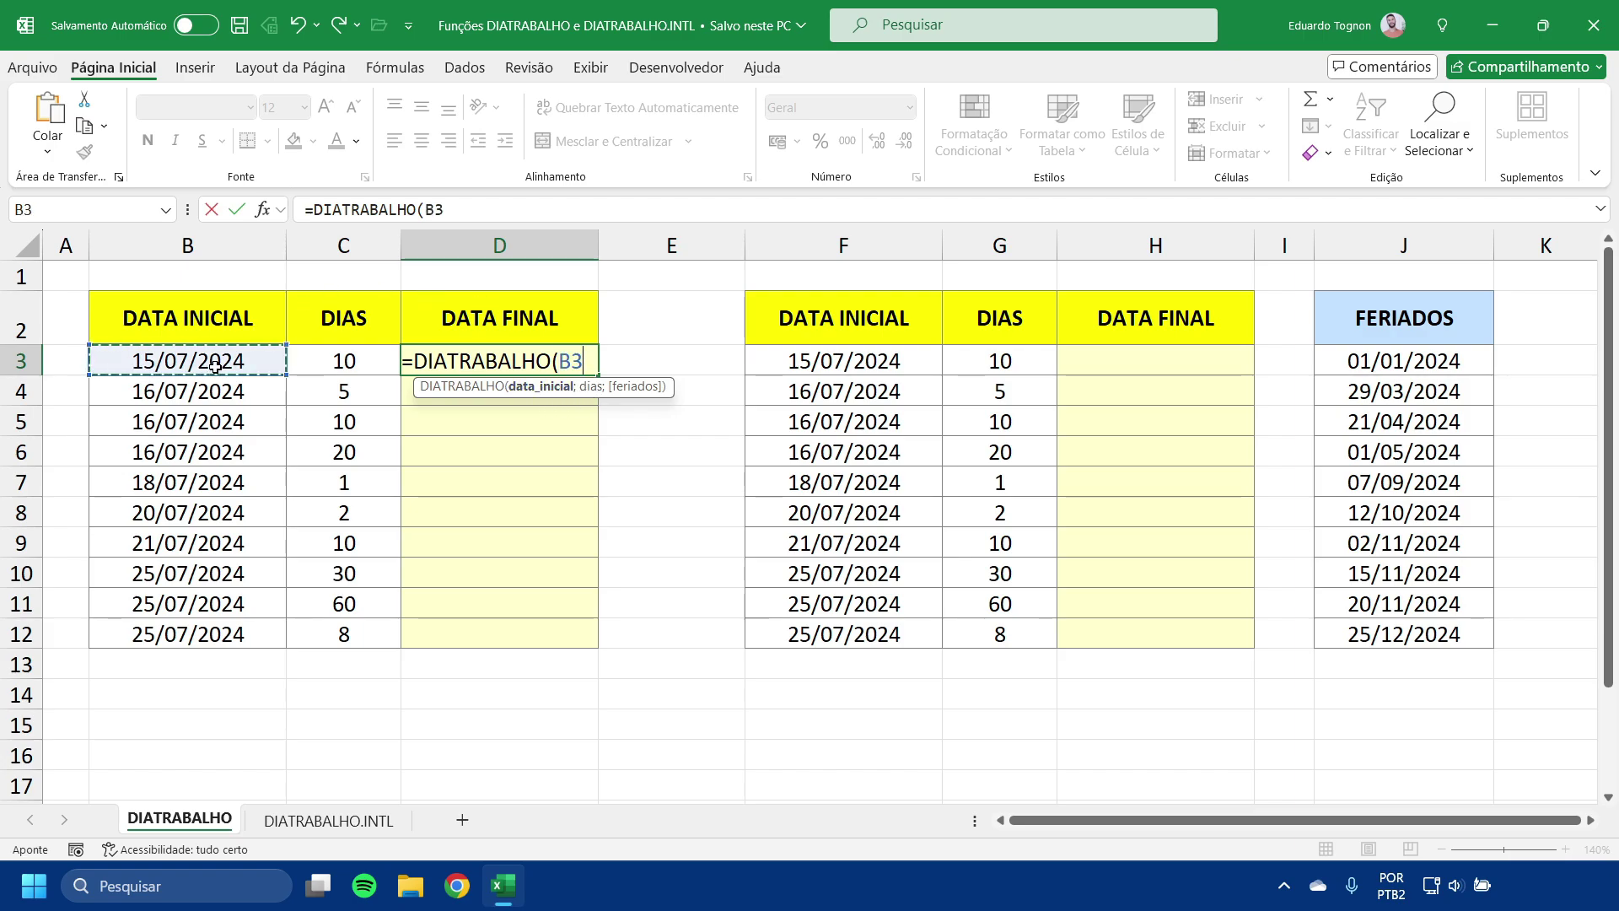
pyautogui.write(';')
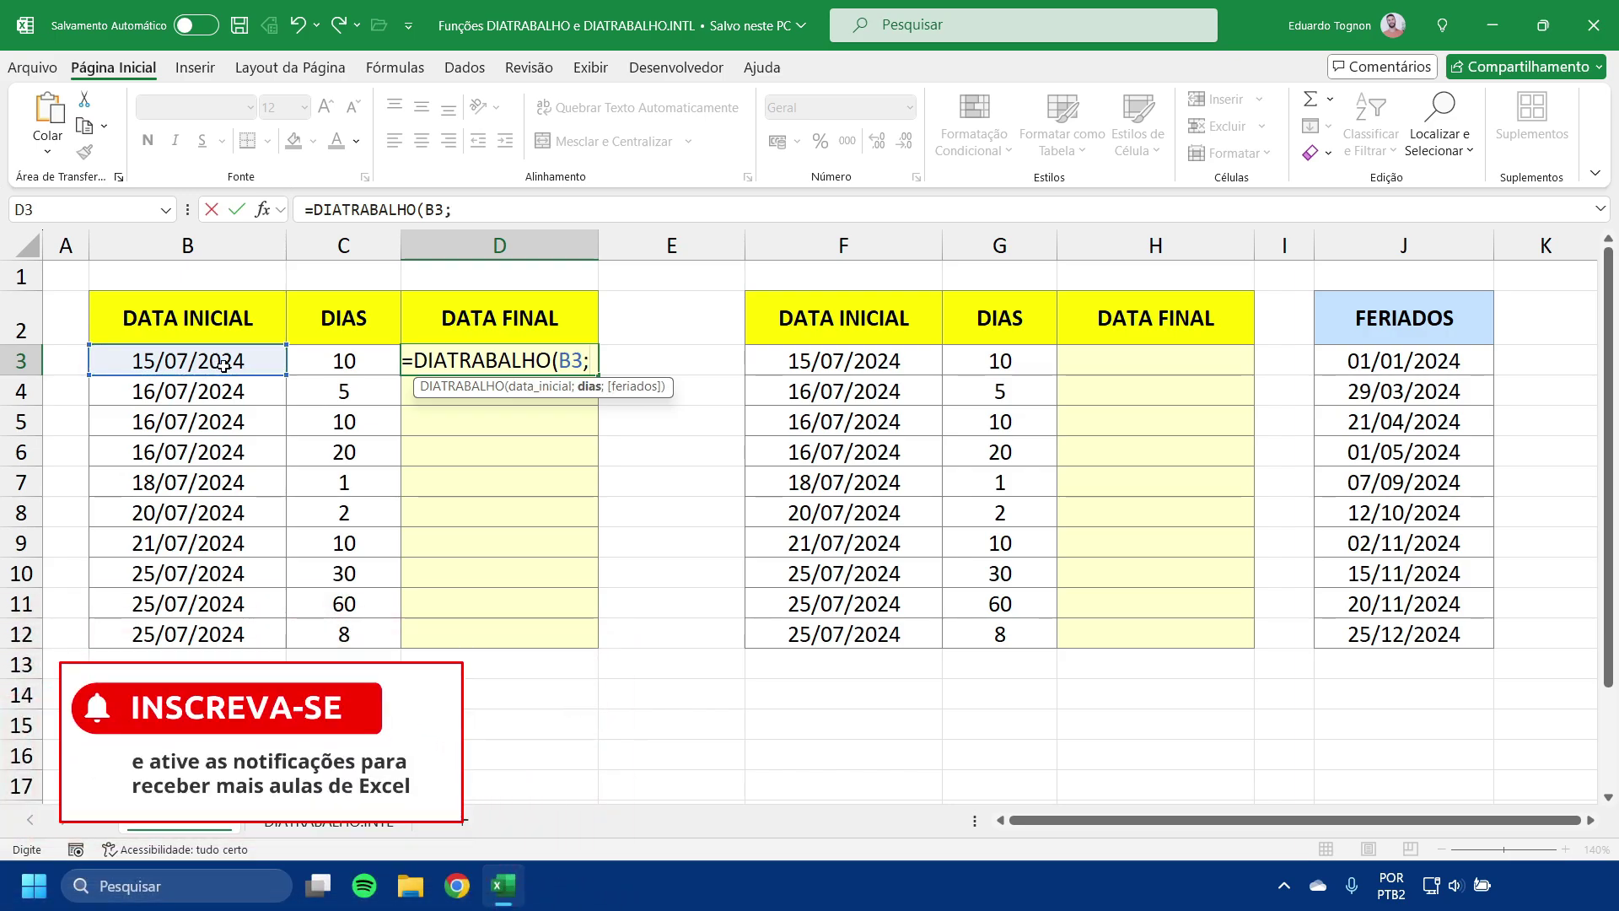
pyautogui.click(354, 361)
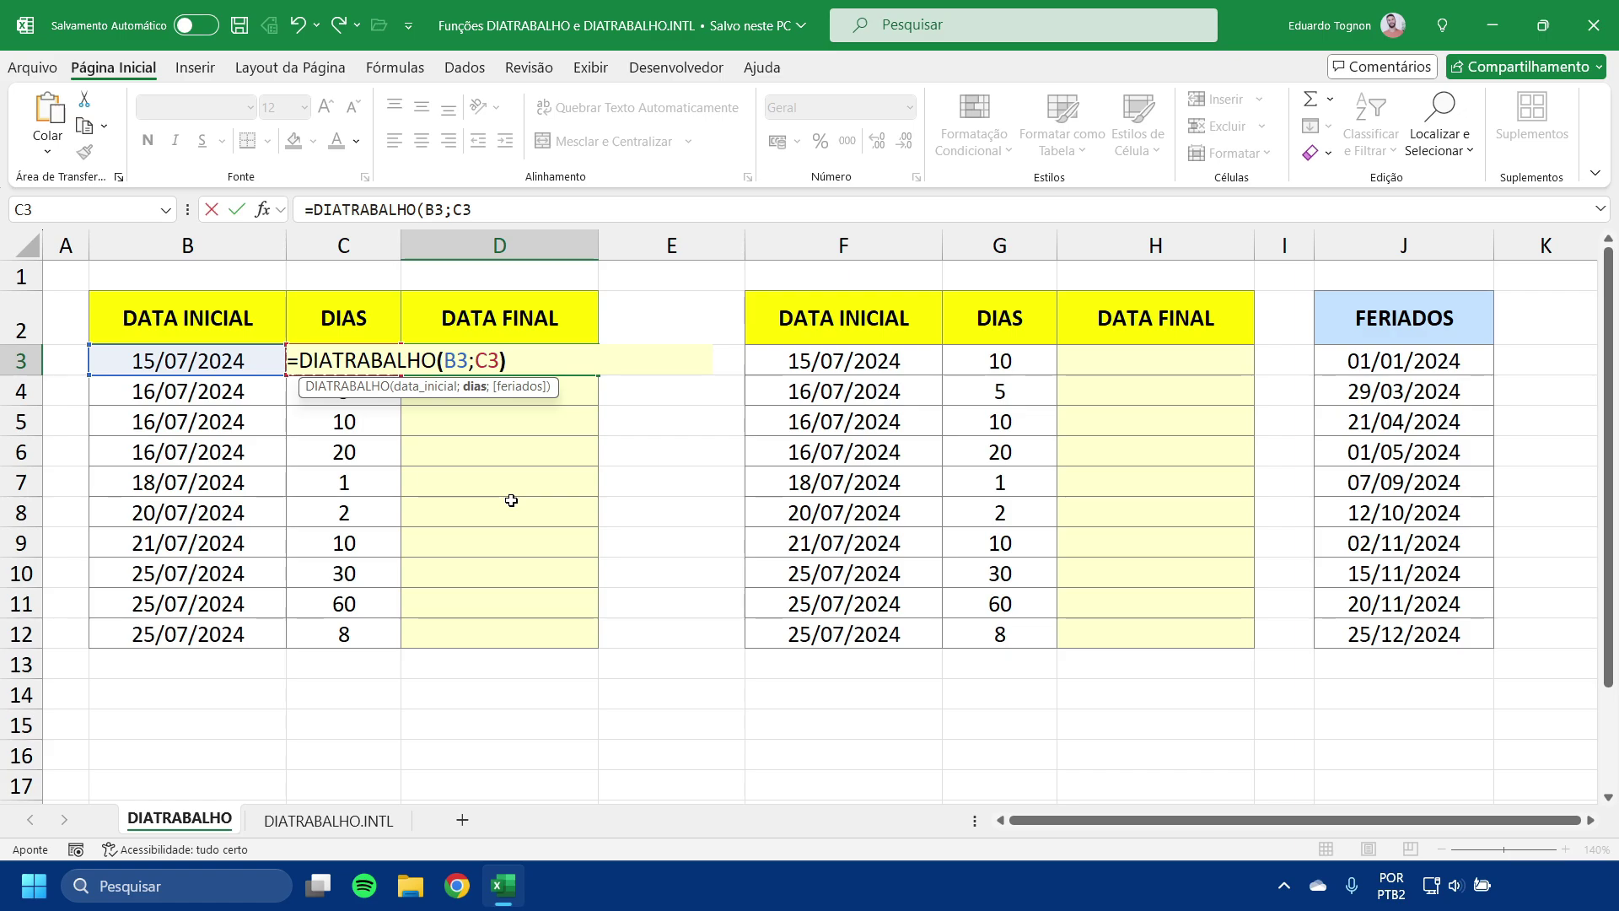
pyautogui.write(')')
pyautogui.press('Return')
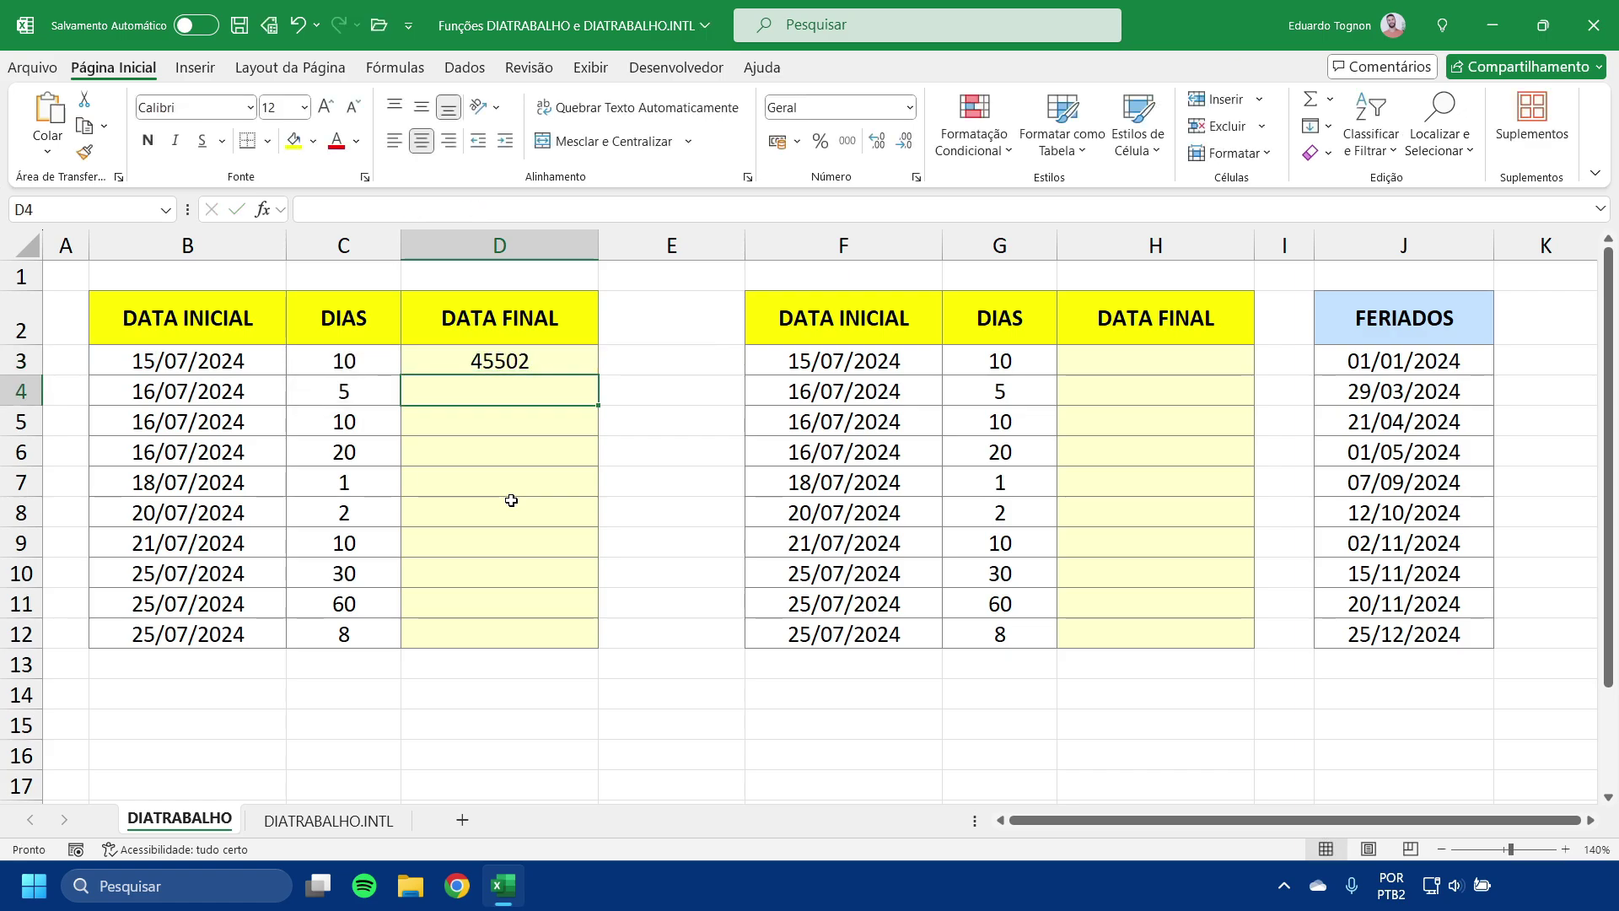
# - Format D3 as a short date (Data Abreviada), showing 29/07/2024
pyautogui.click(551, 353)
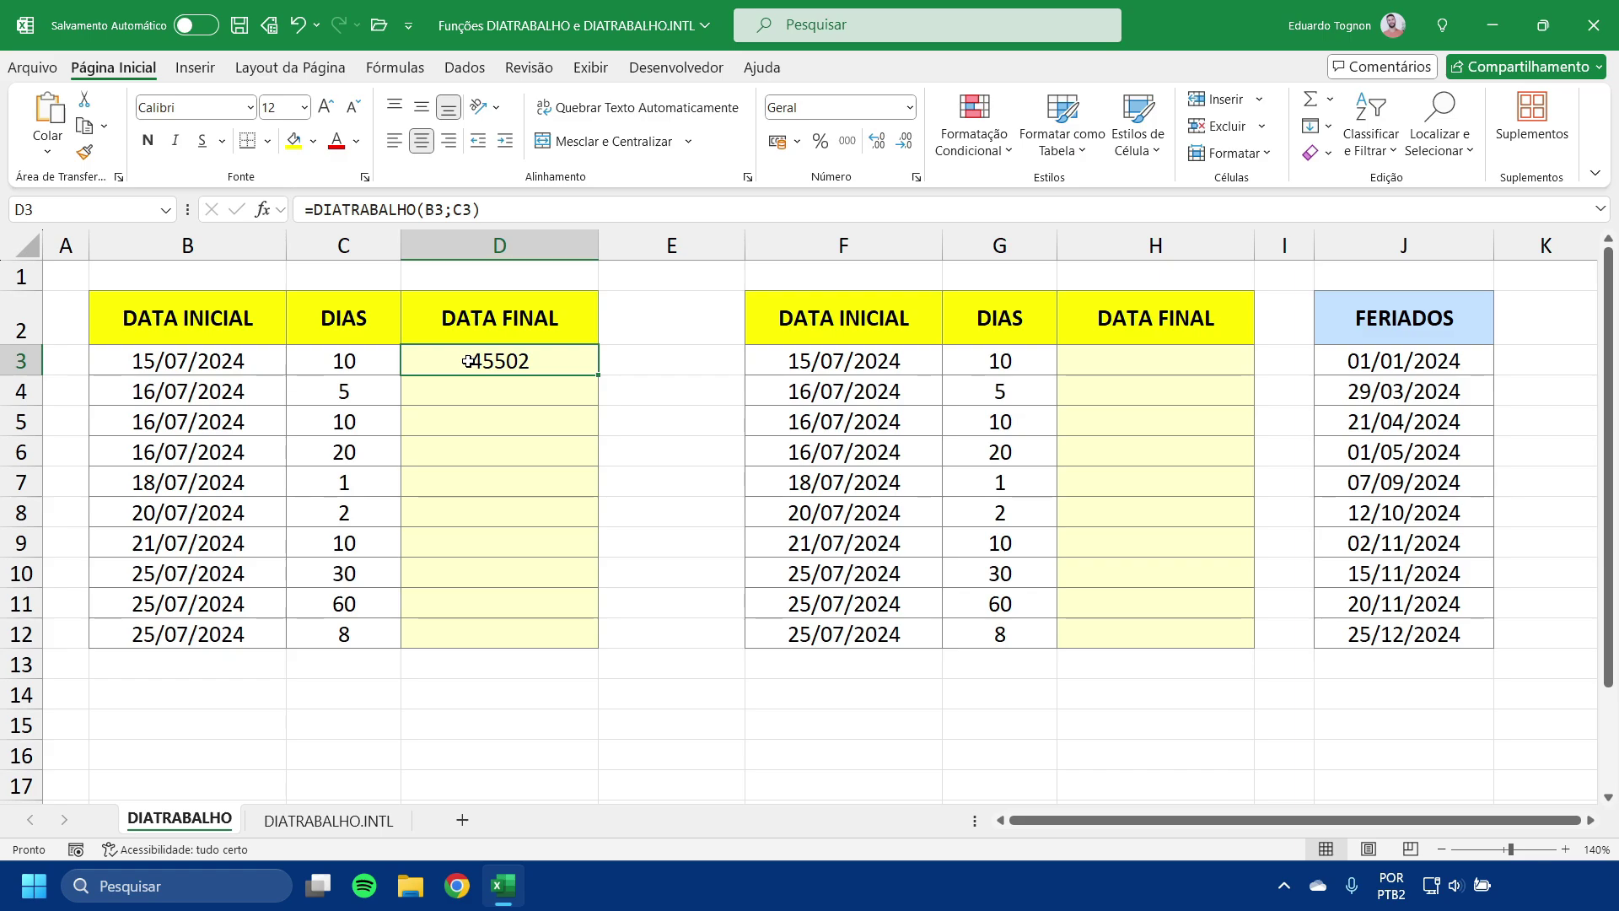
pyautogui.click(910, 104)
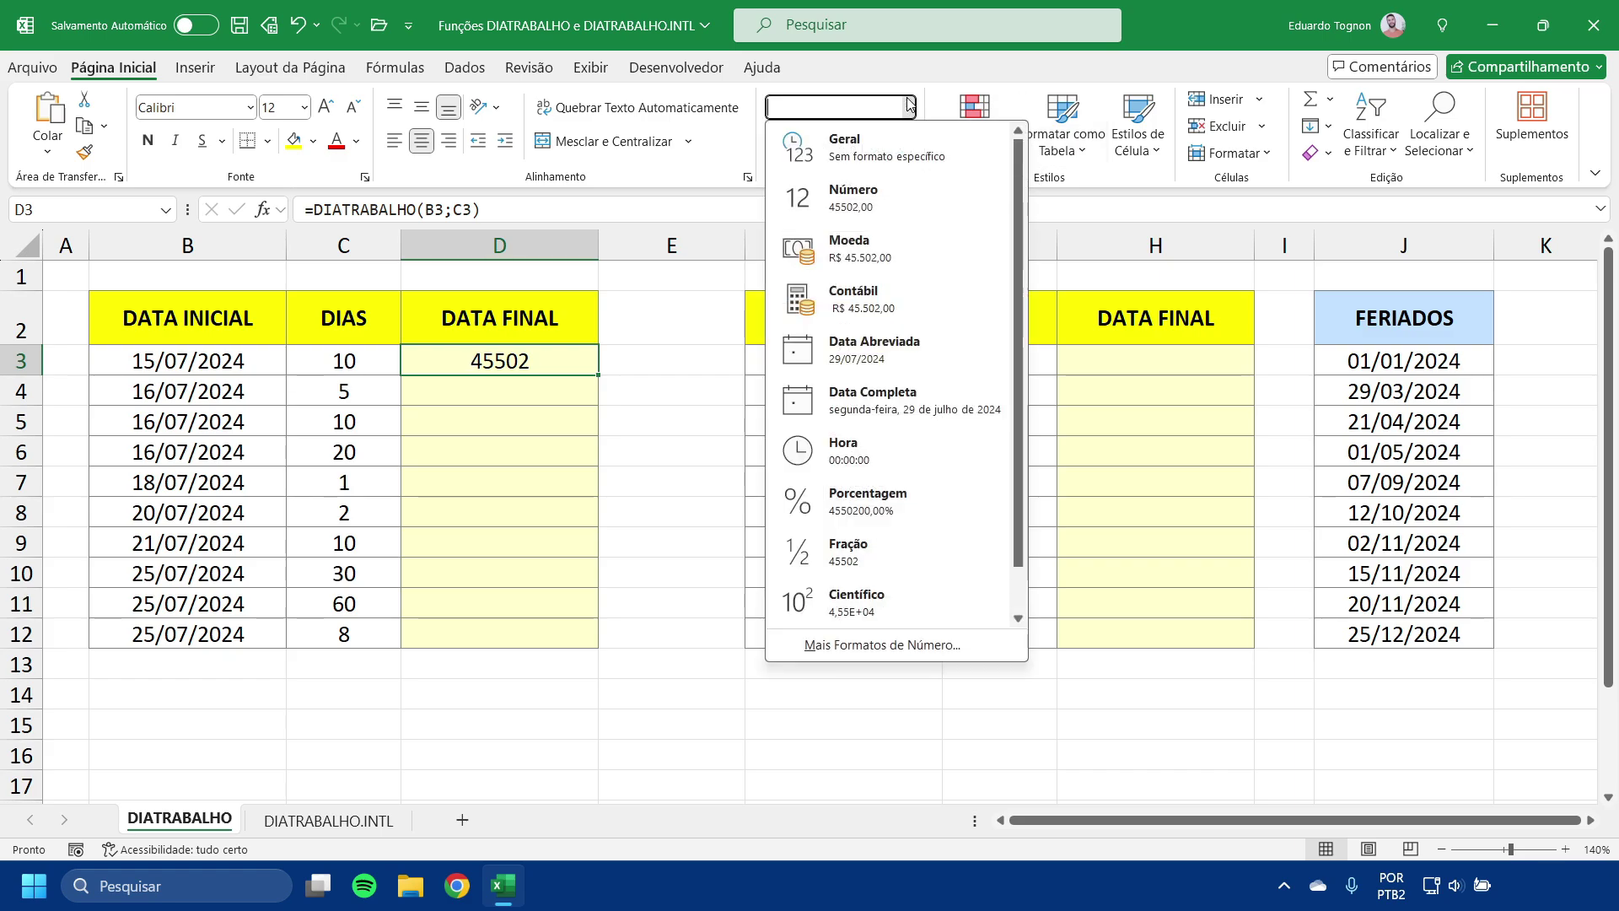
pyautogui.click(844, 341)
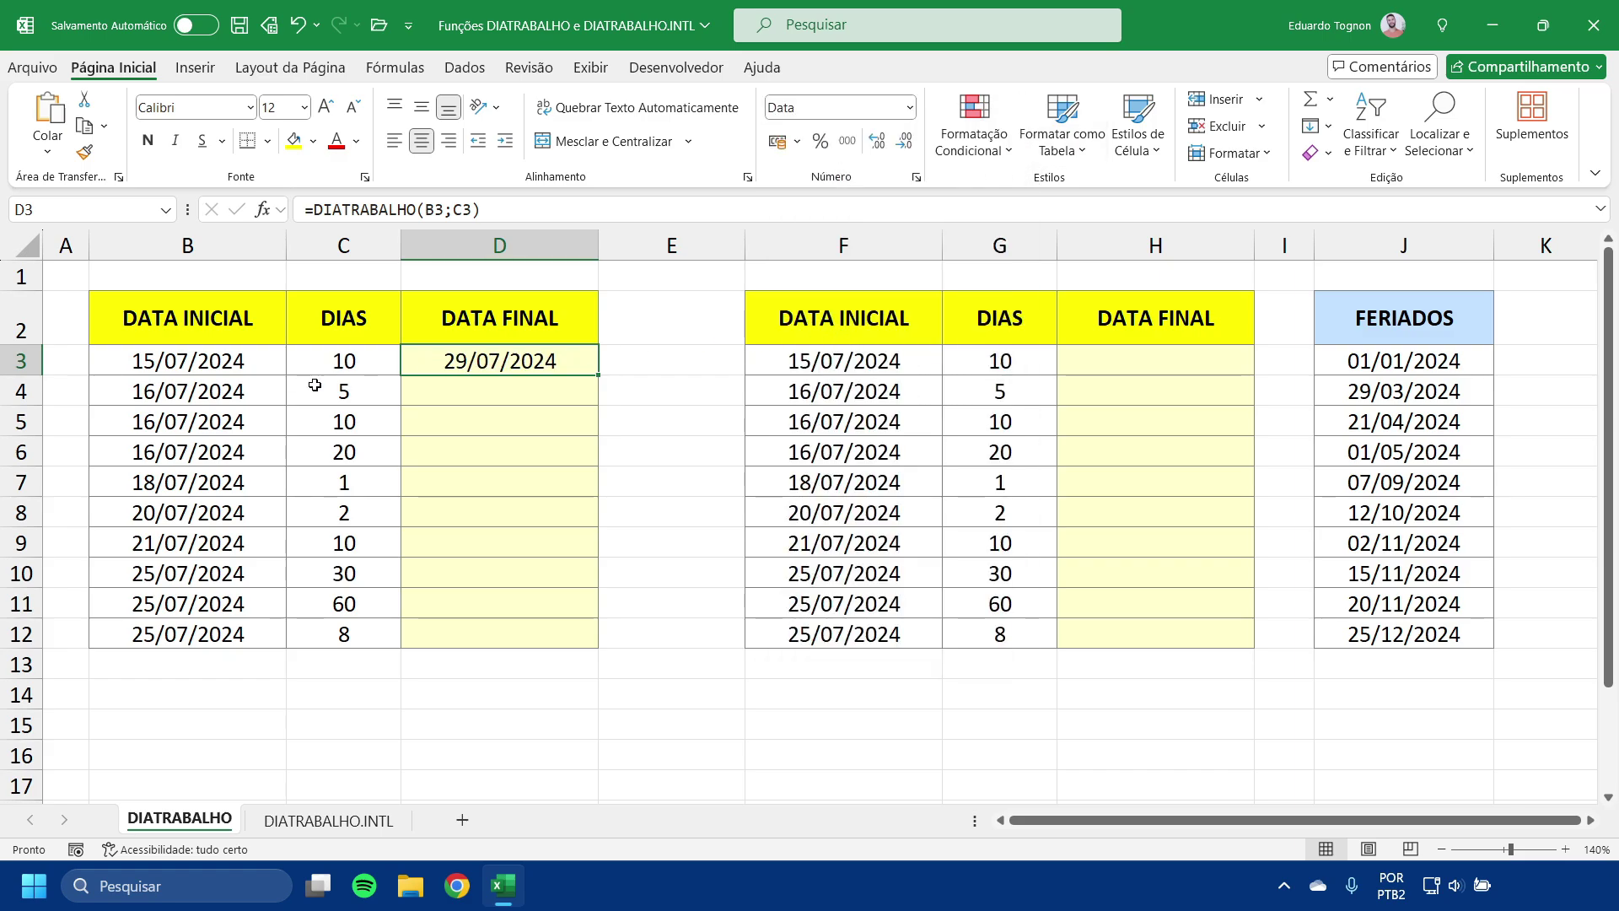
# - Fill the D3 formula down to D12, giving end dates through 06/08/2024
pyautogui.click(189, 358)
pyautogui.click(346, 356)
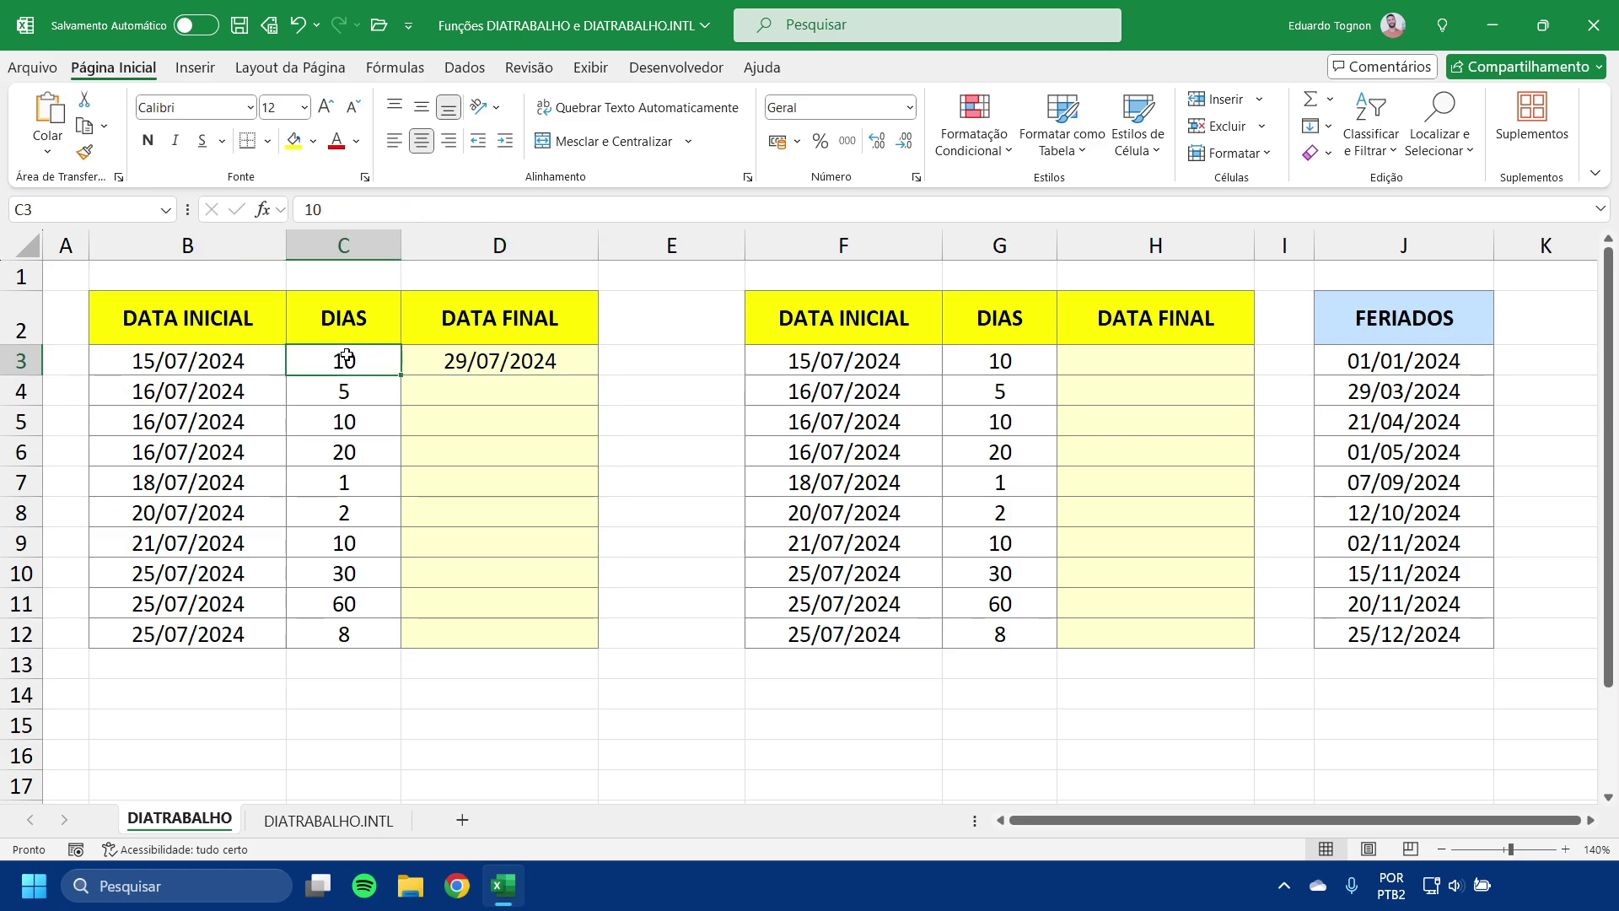
pyautogui.click(464, 351)
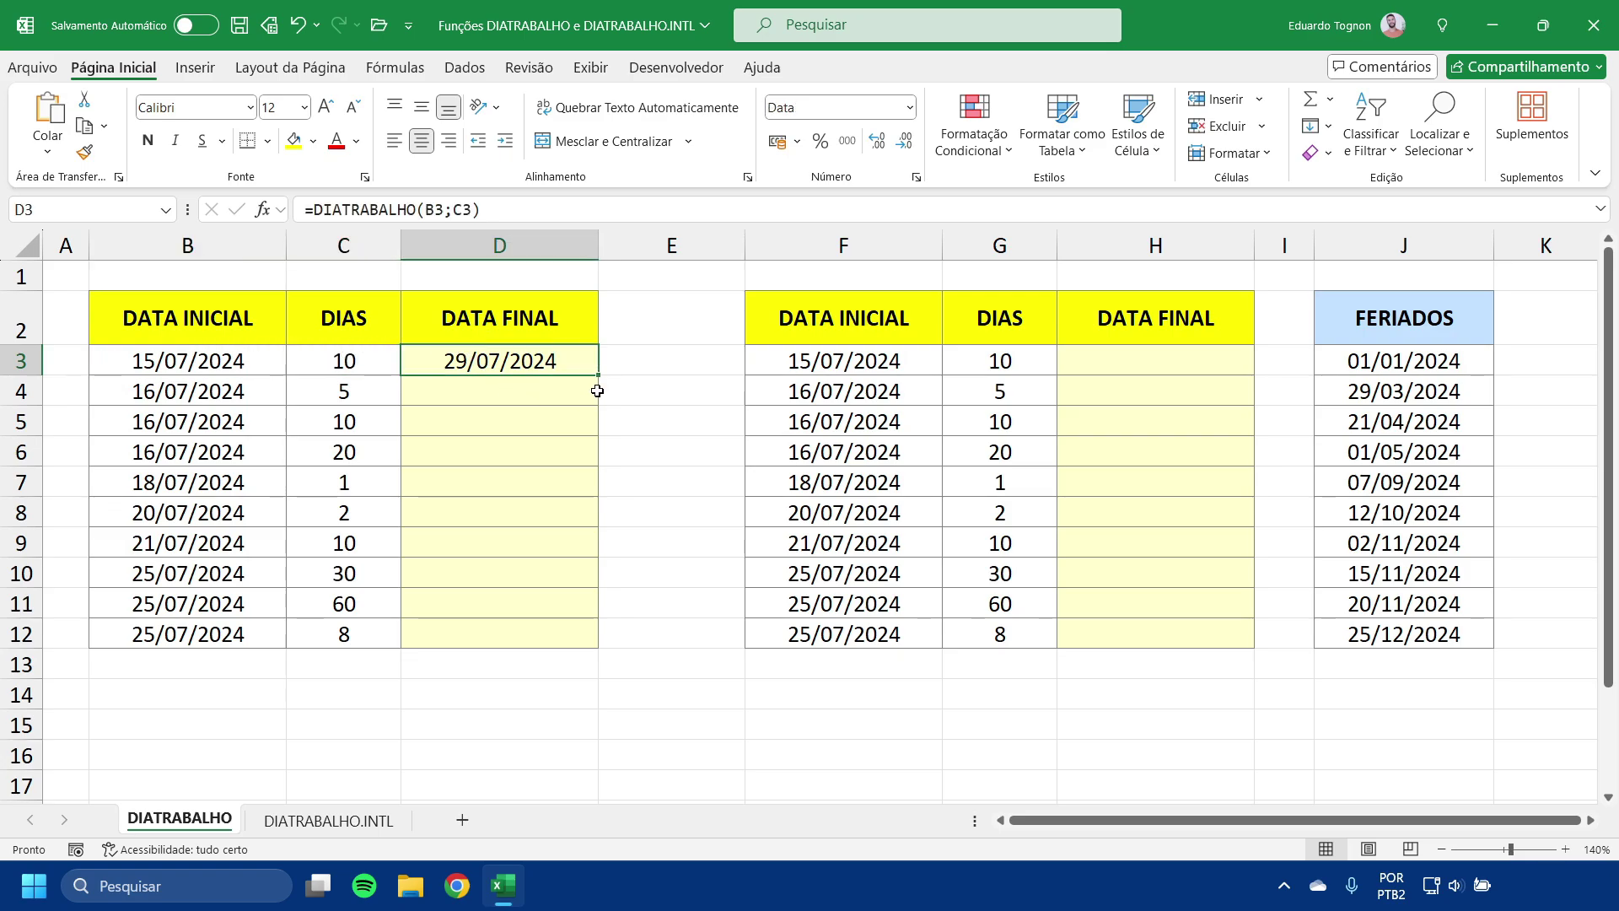
pyautogui.moveTo(597, 375); pyautogui.dragTo(582, 663)
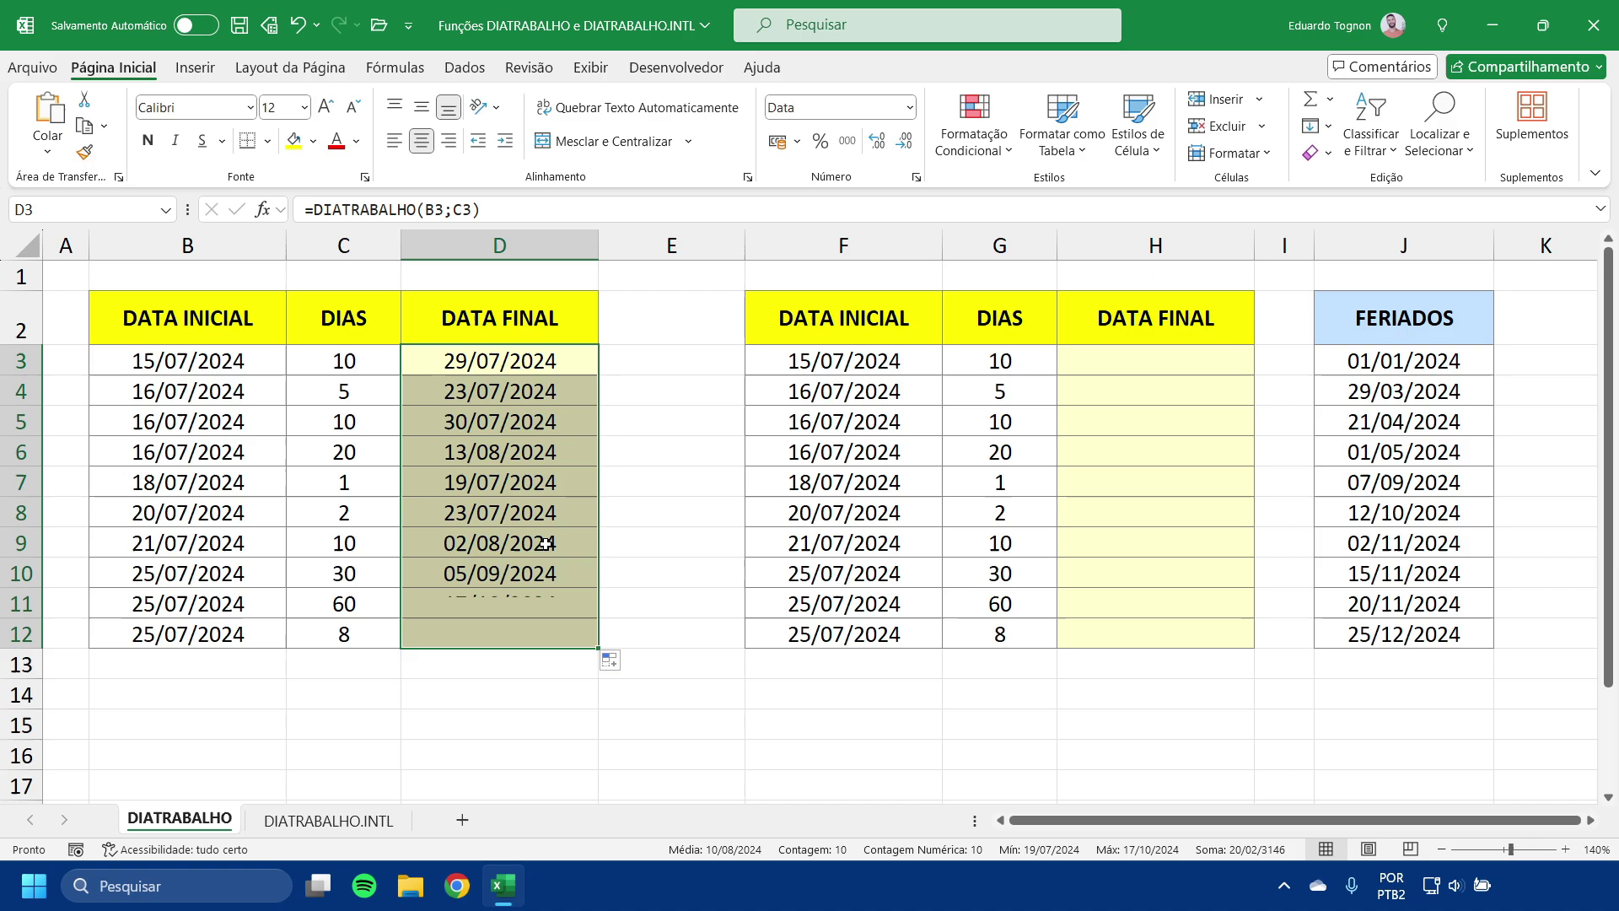
pyautogui.click(632, 535)
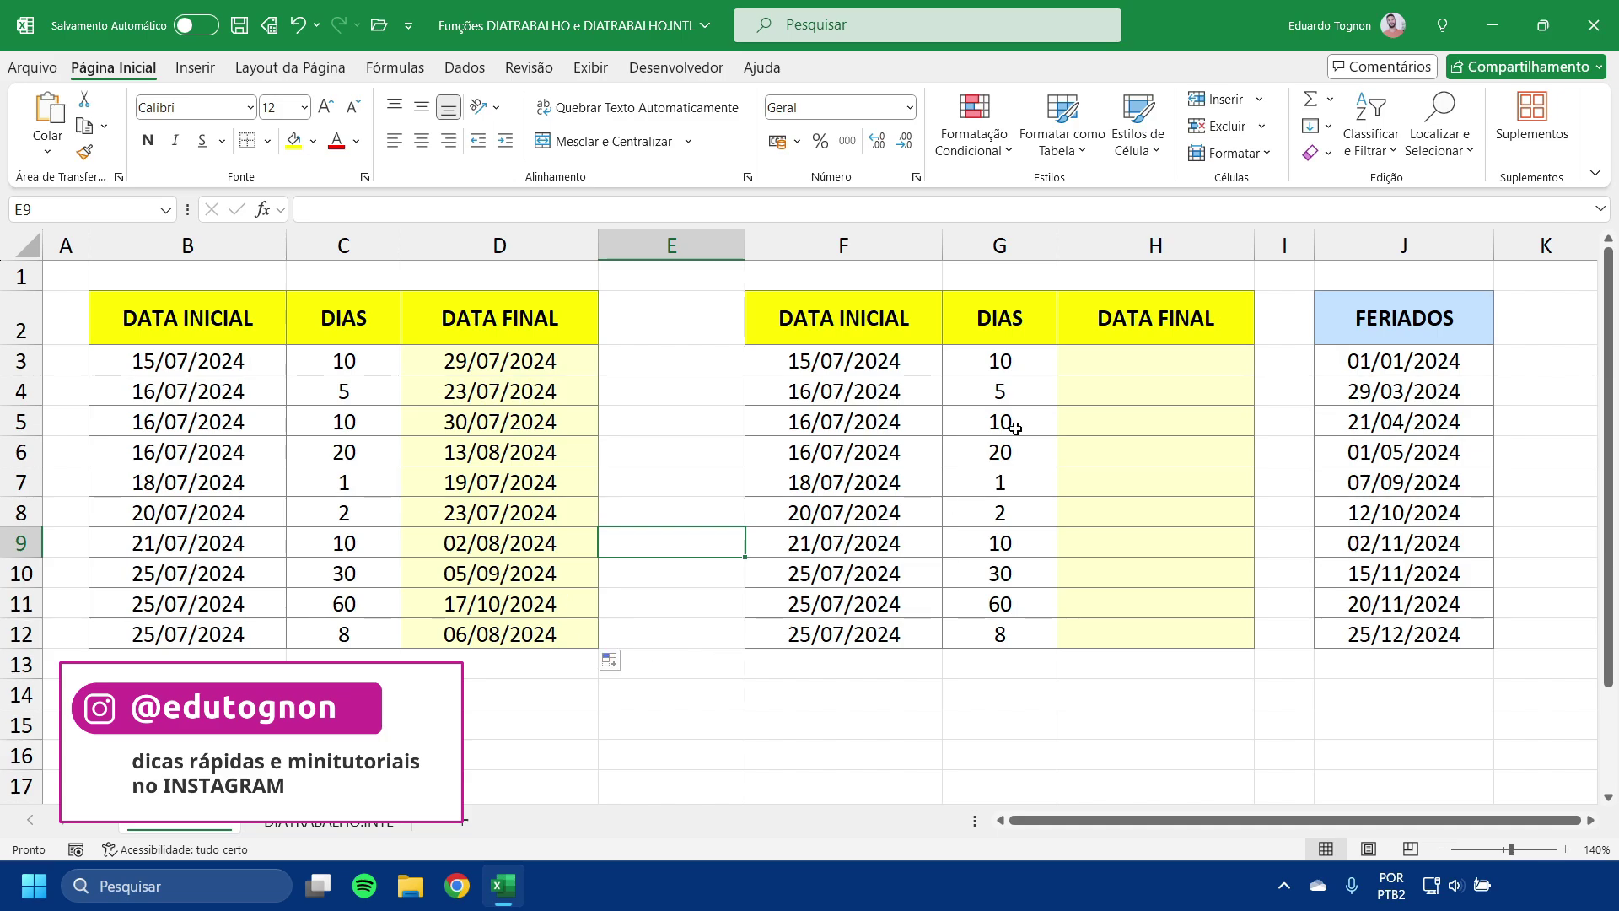
# - Type =DIATRABALHO(F3;G3;J3:J12) in H3, using the FERIADOS dates J3:J12 as holidays
pyautogui.click(1143, 358)
pyautogui.write('=D')
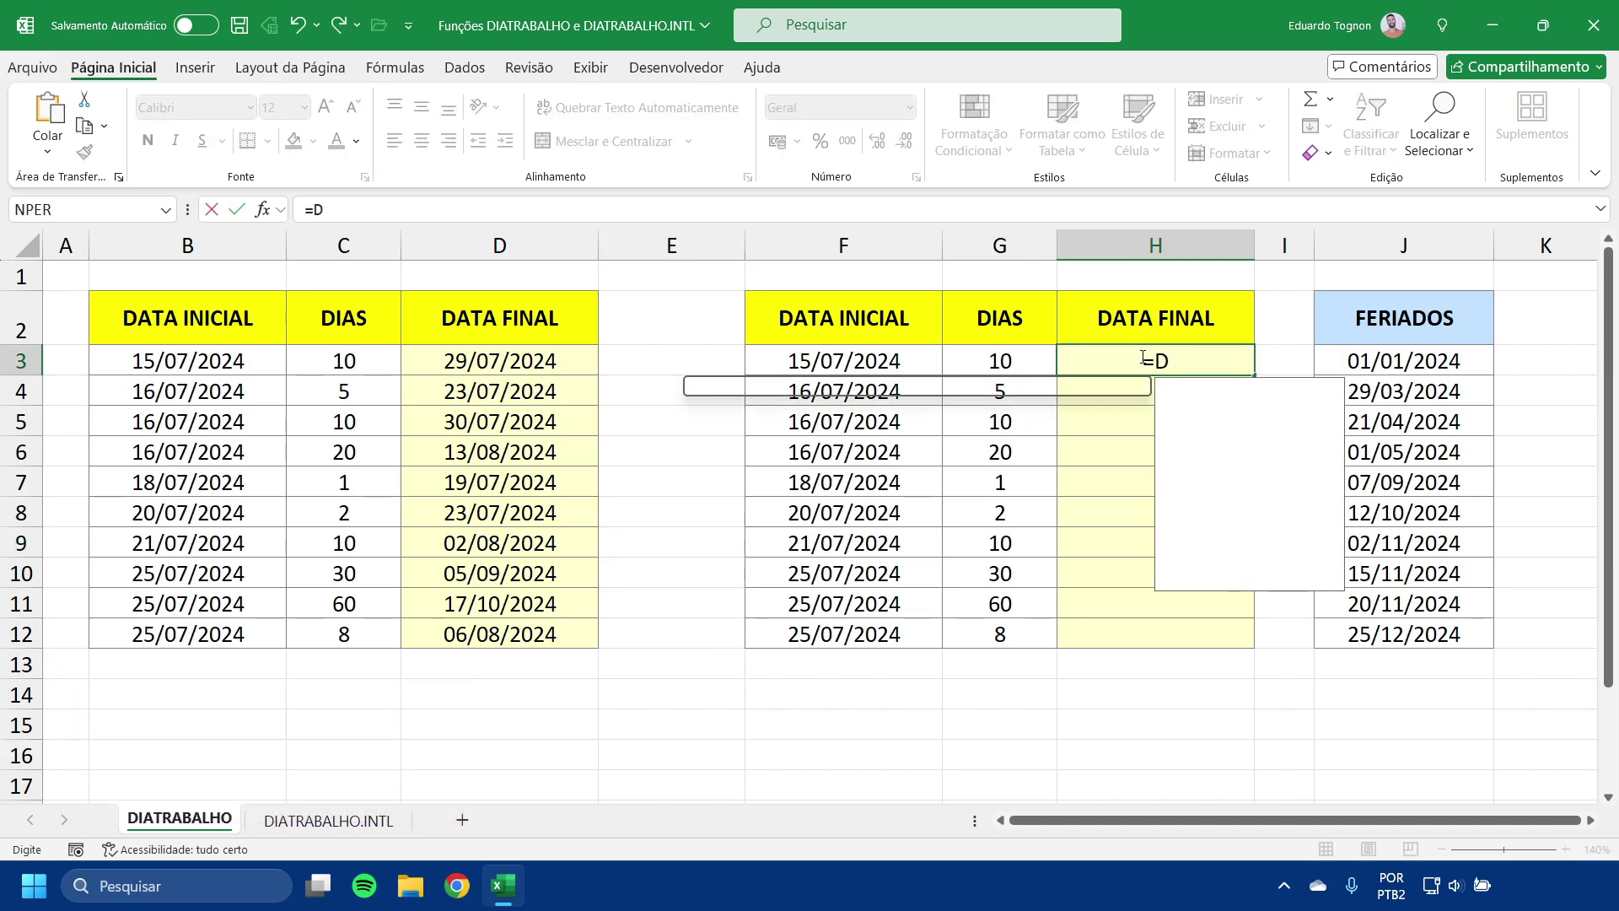
pyautogui.write('IATR')
pyautogui.press('Tab')
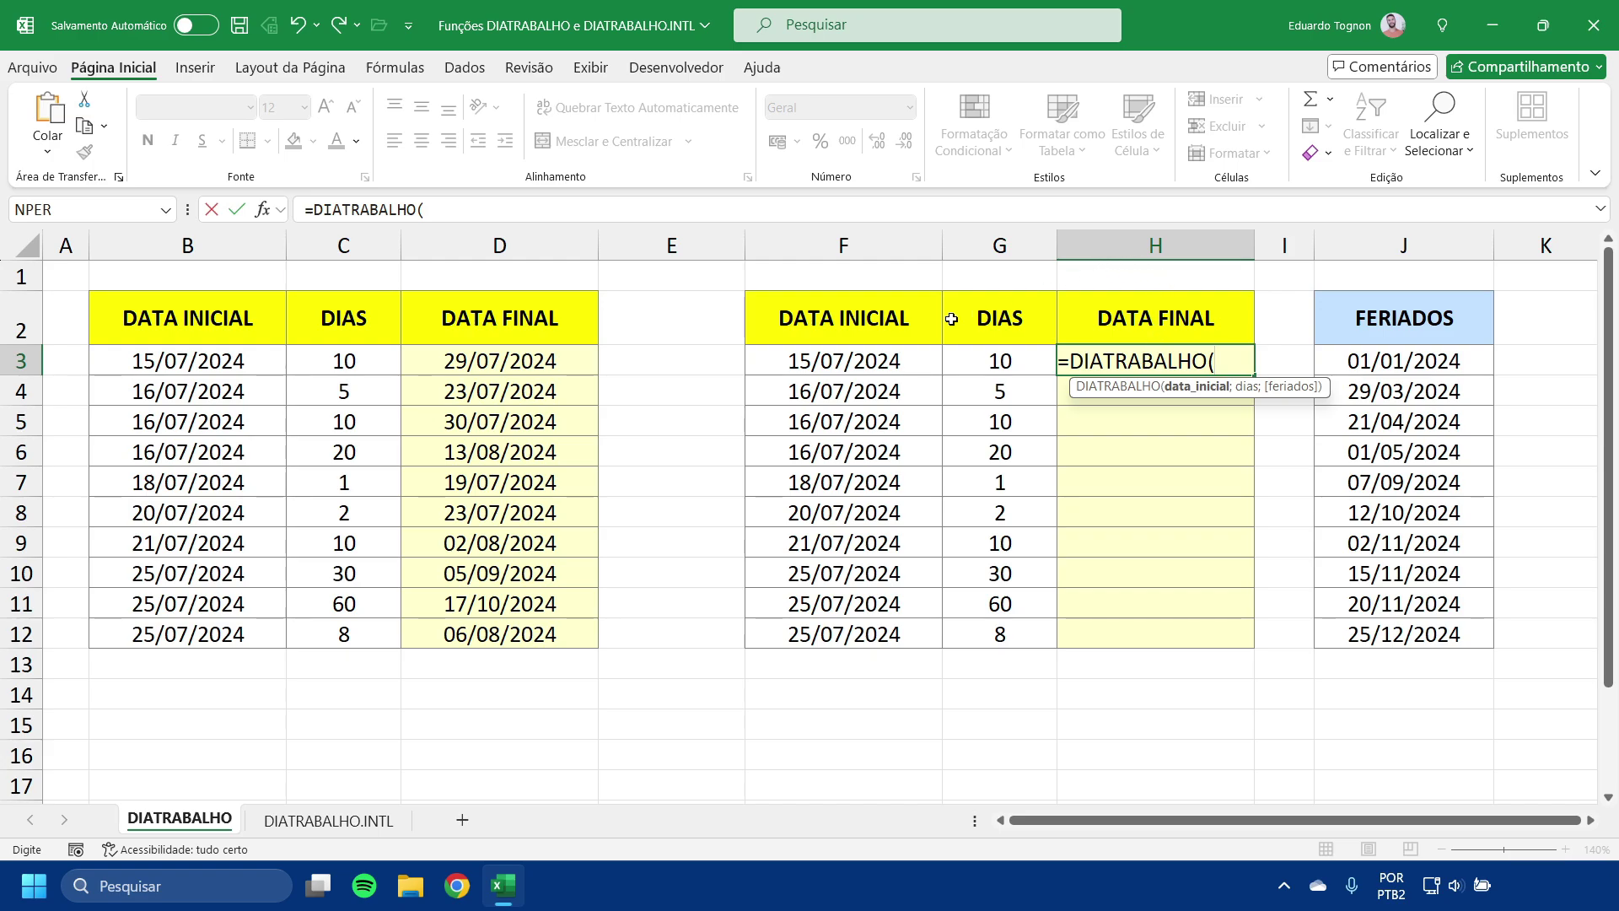
pyautogui.click(862, 354)
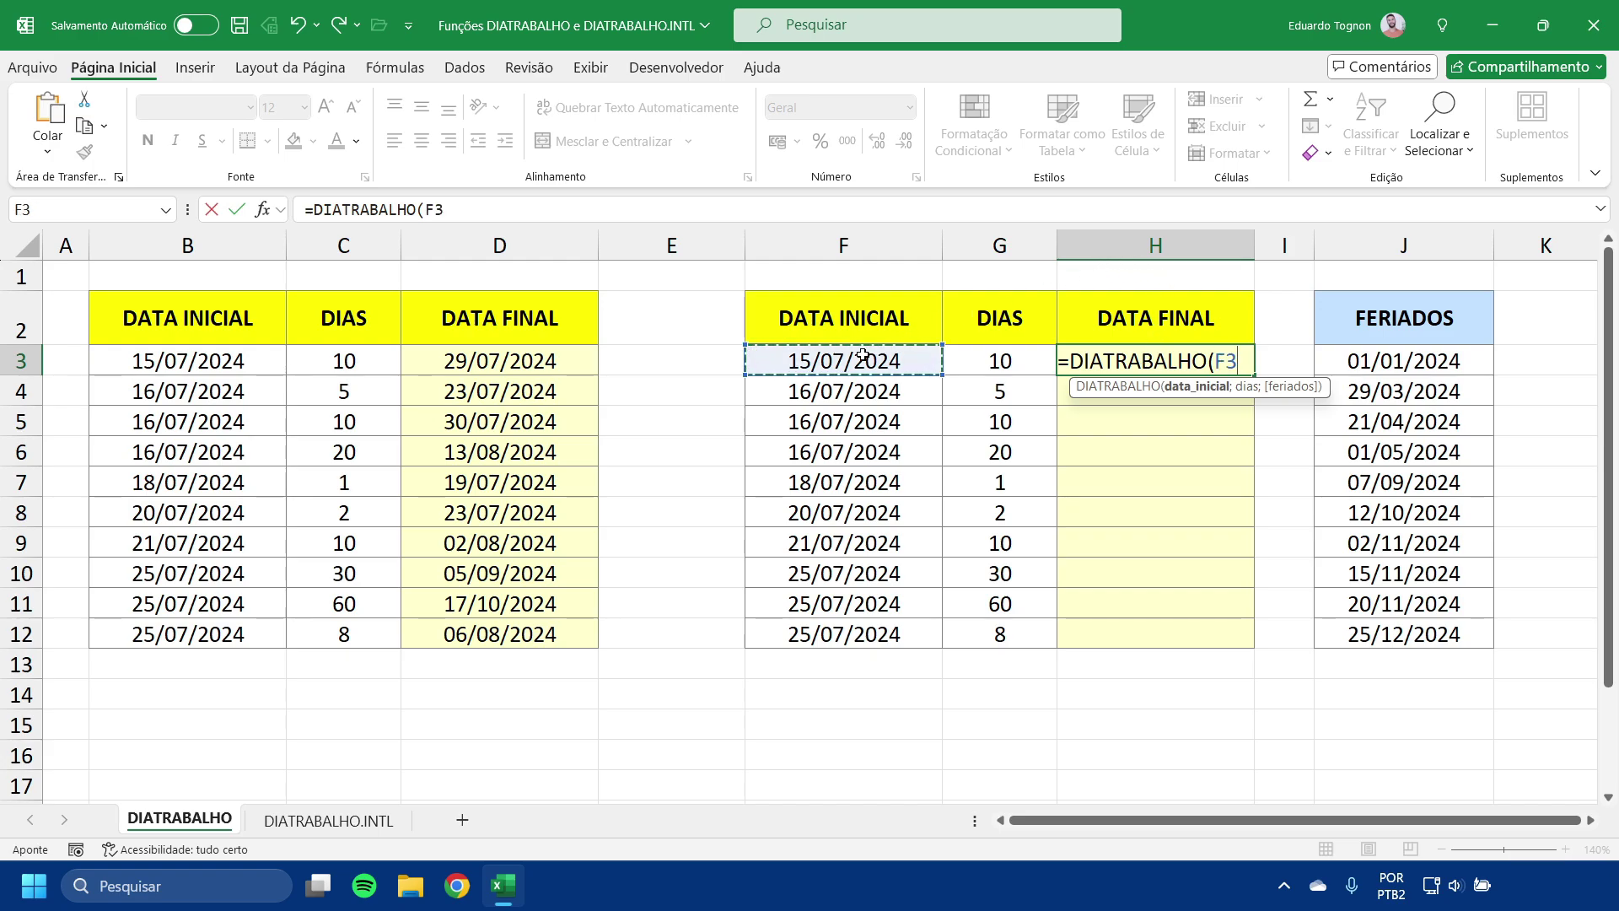
pyautogui.write(';')
pyautogui.click(1019, 371)
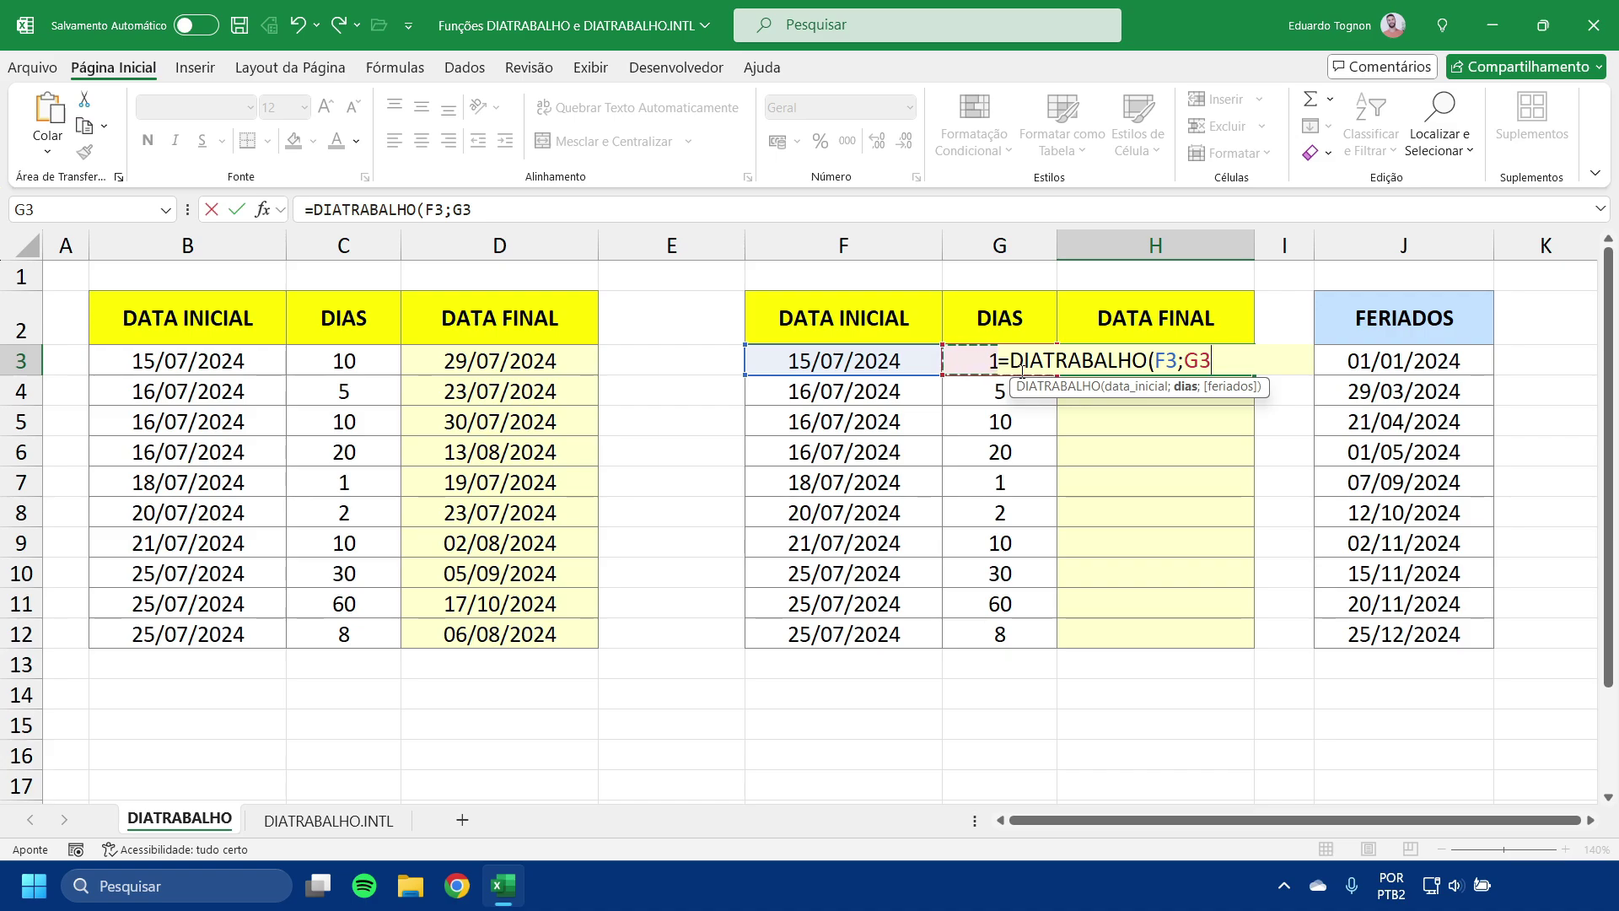
pyautogui.write(';')
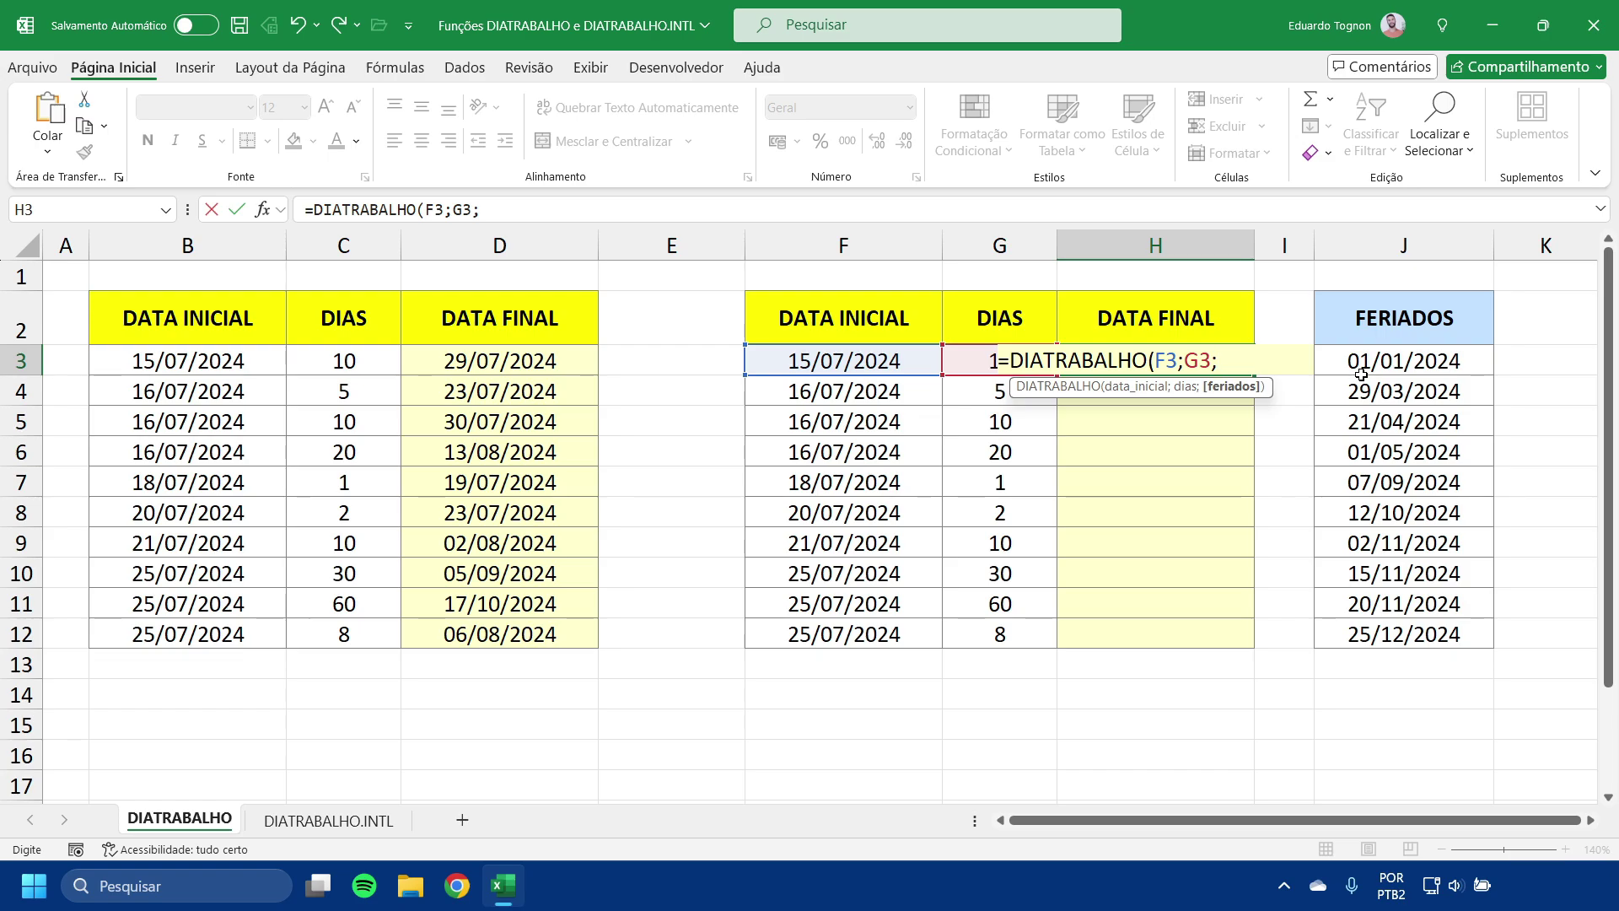
pyautogui.moveTo(1377, 354)
pyautogui.mouseDown()
pyautogui.moveTo(1379, 458)
pyautogui.moveTo(1345, 624)
pyautogui.mouseUp()
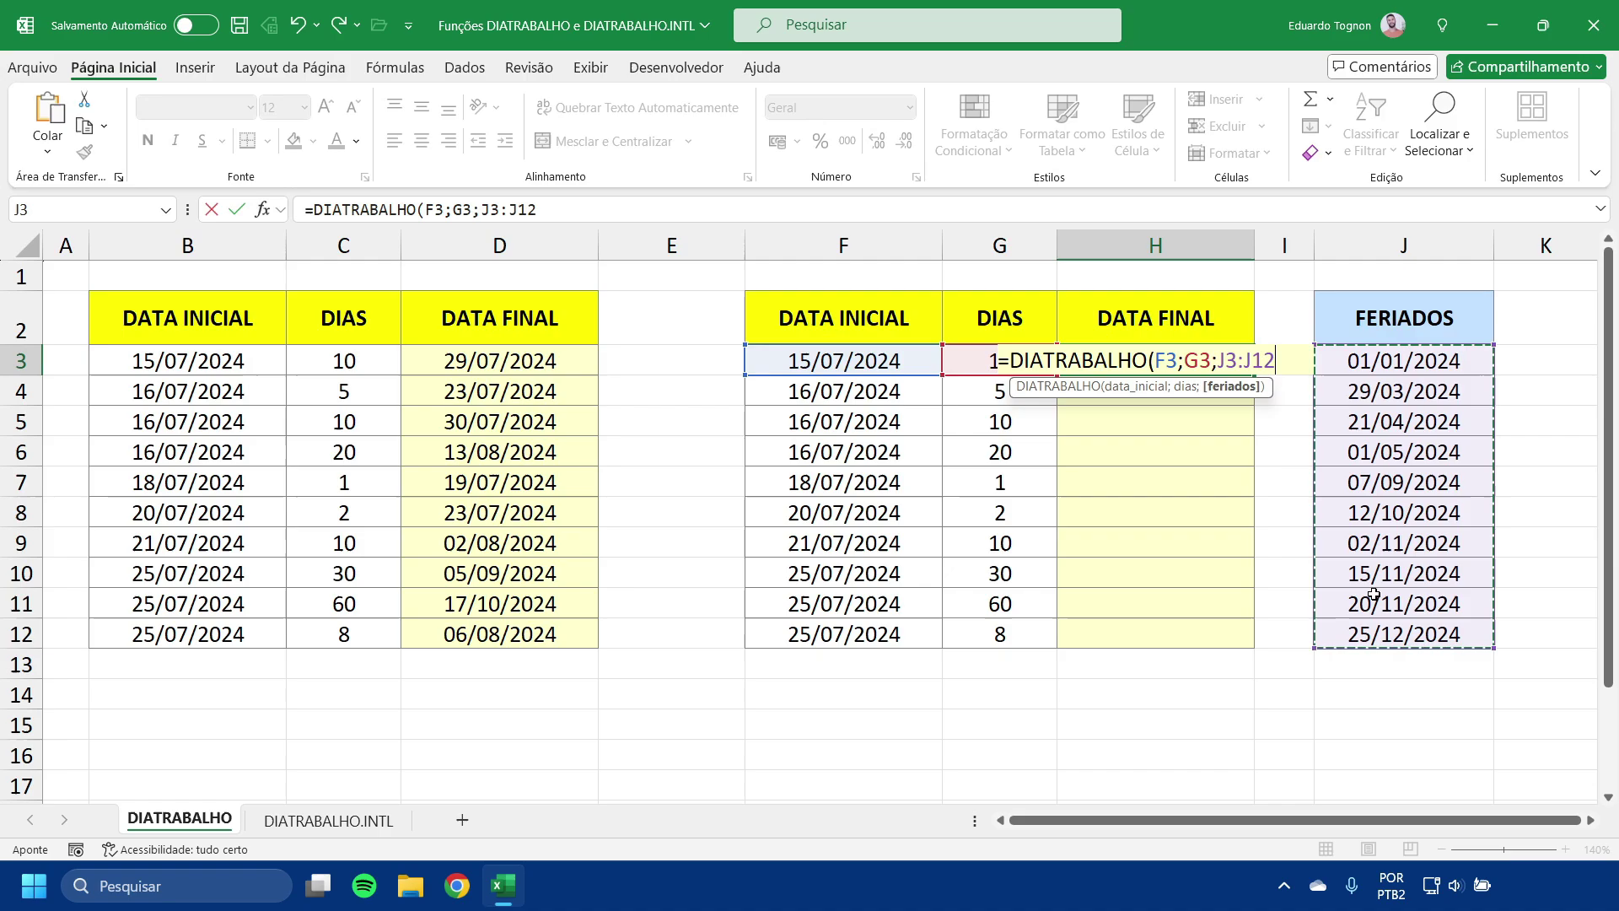
pyautogui.write(')')
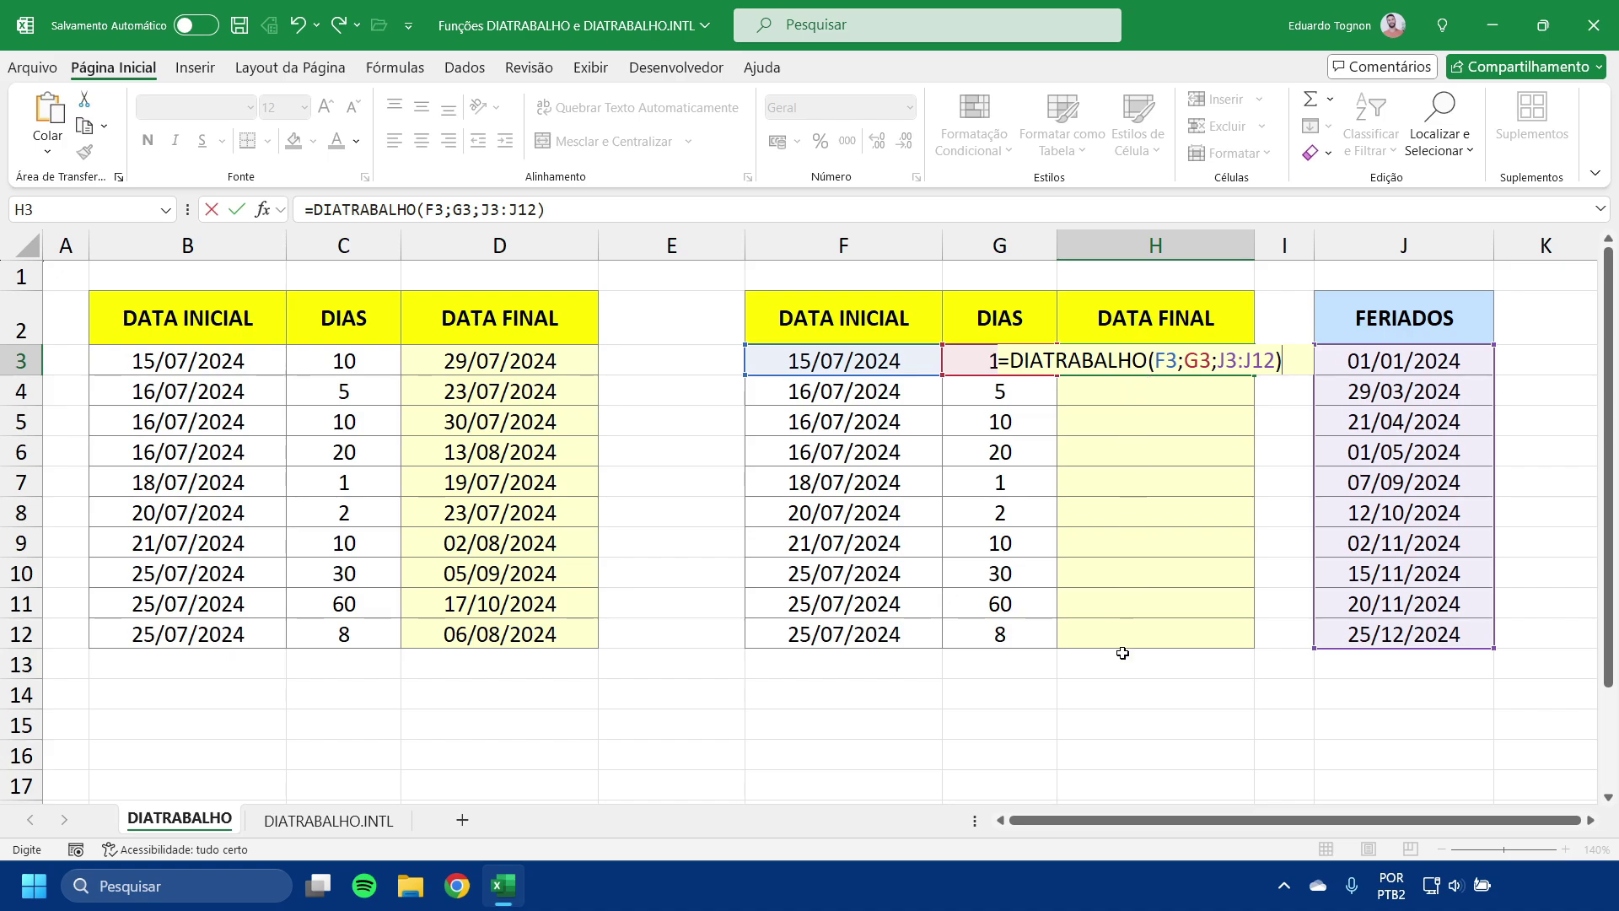
# - Lock H3's holiday range as $J$3:$J$12 and commit the formula, returning 45502
pyautogui.click(1257, 363)
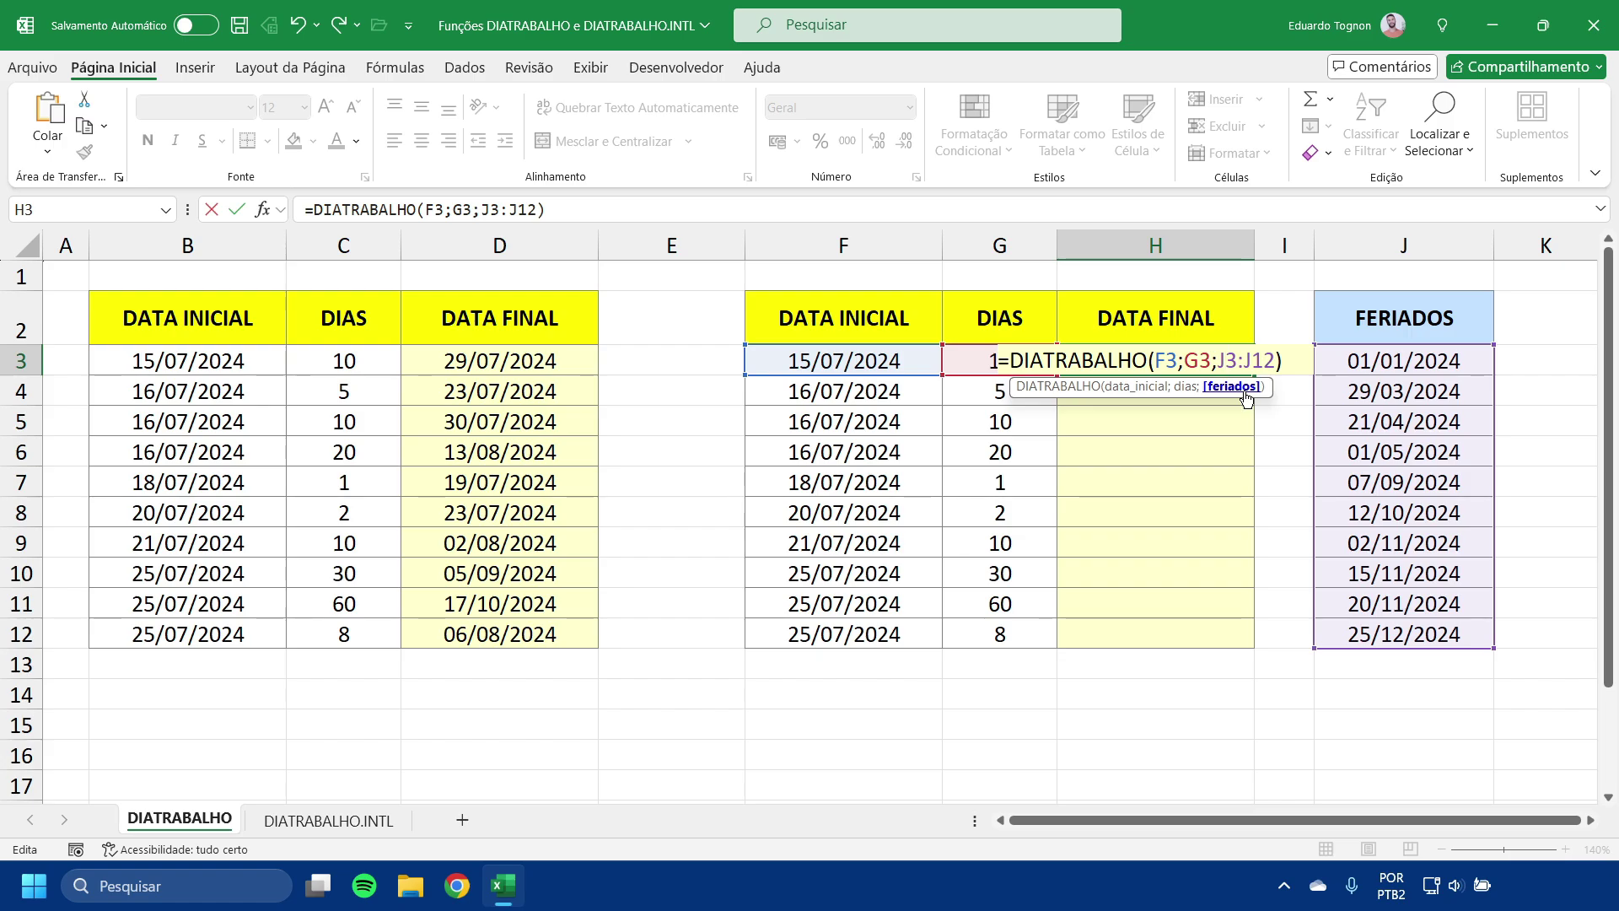
pyautogui.press('F4')
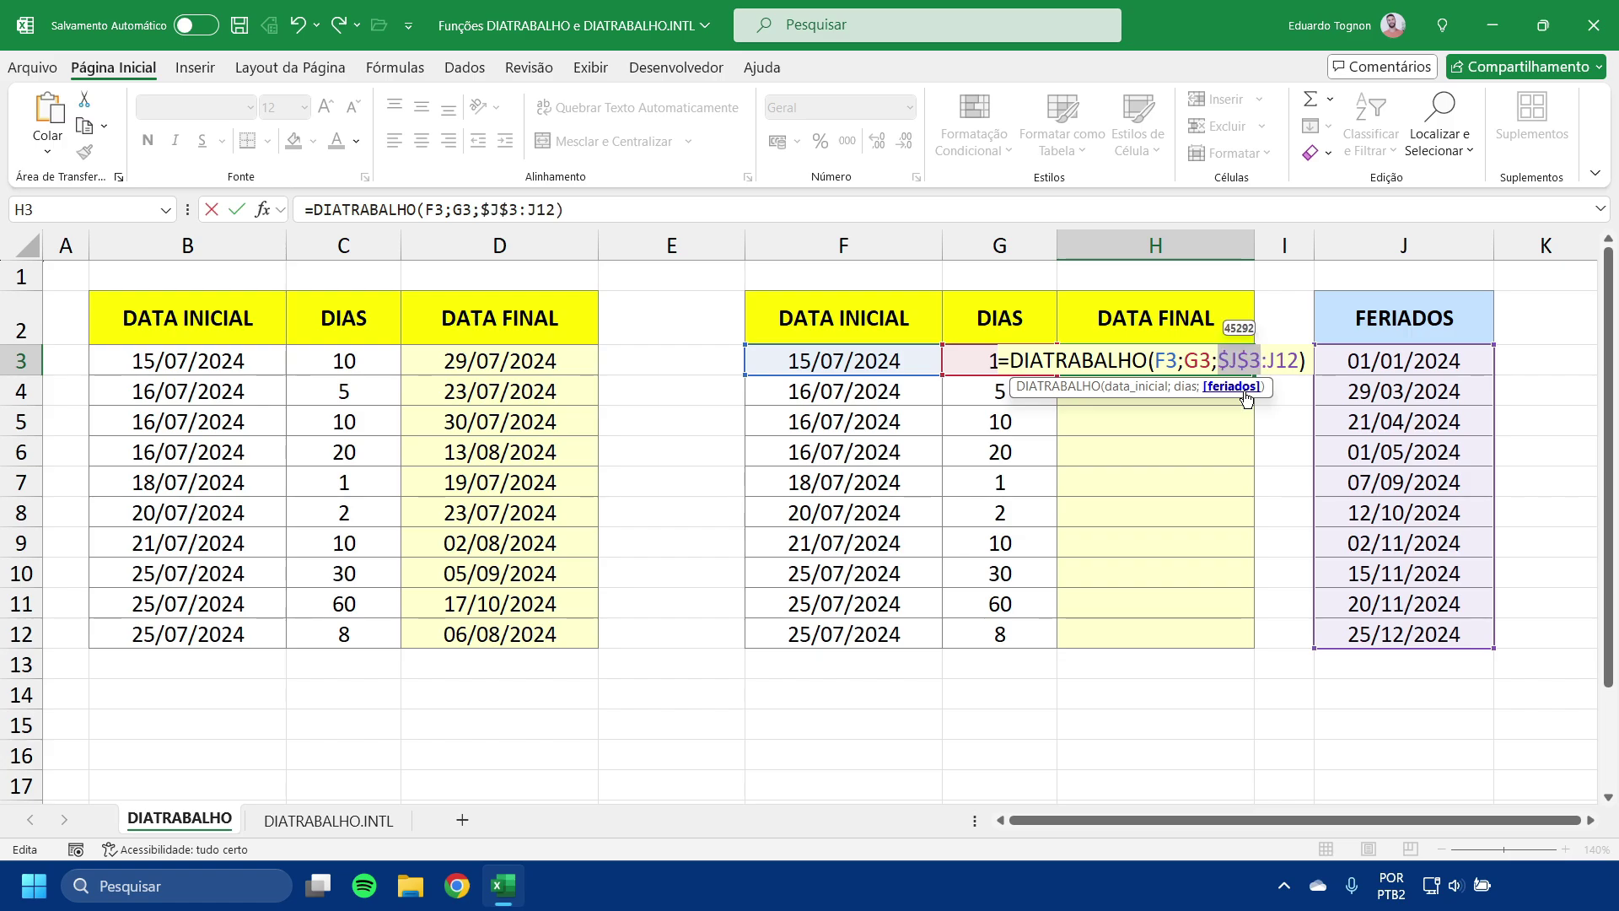
pyautogui.click(1286, 360)
pyautogui.press('F4')
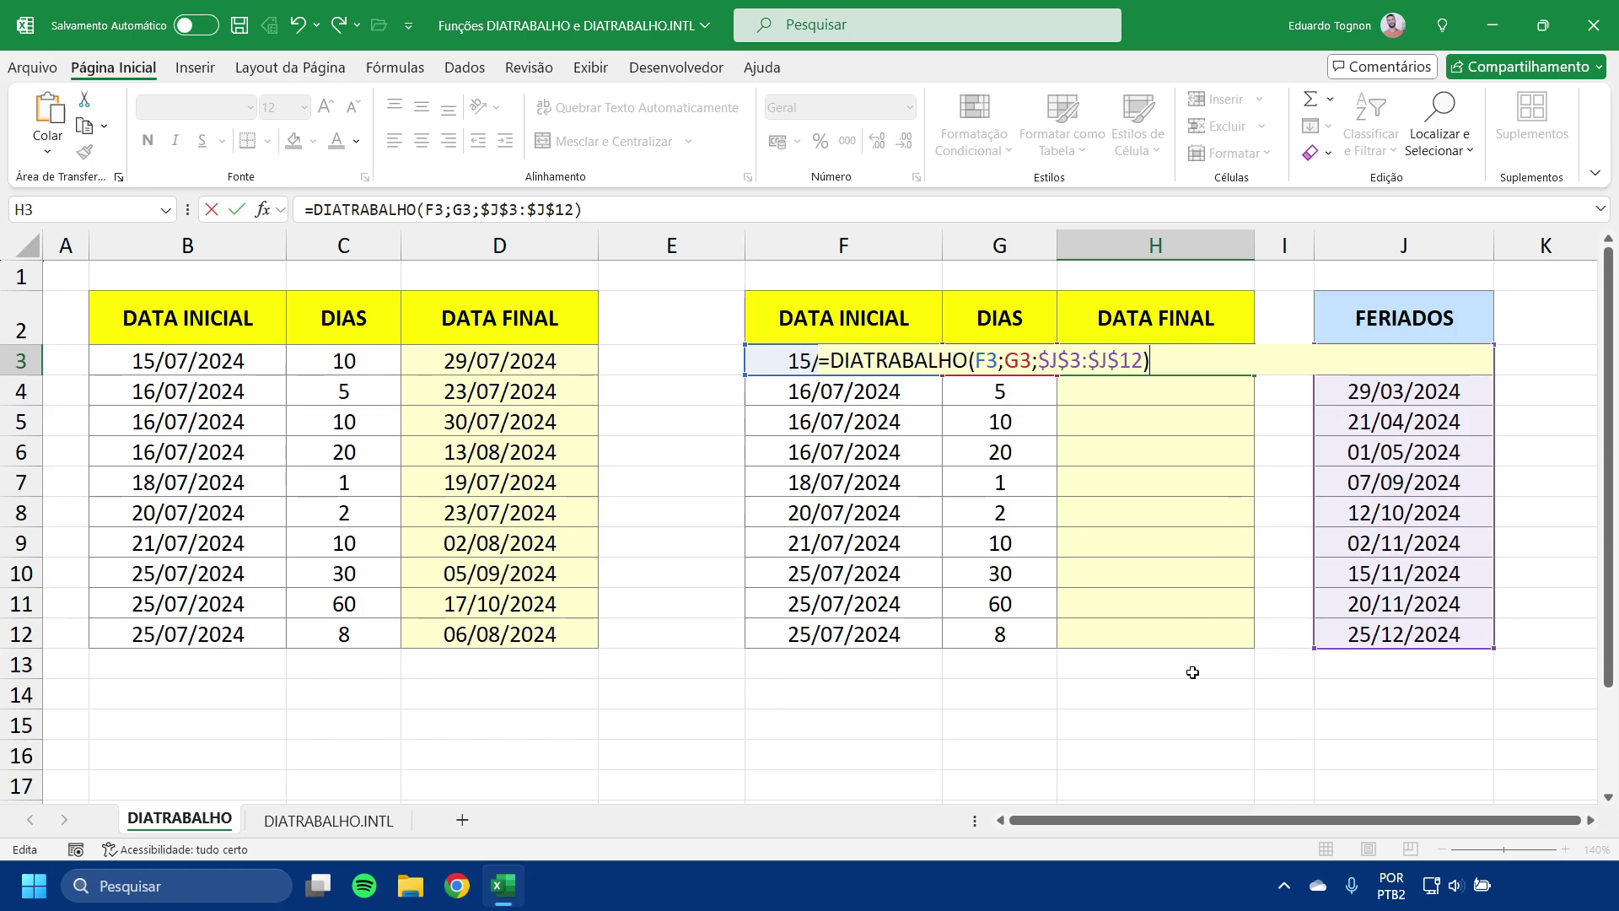
pyautogui.press('Return')
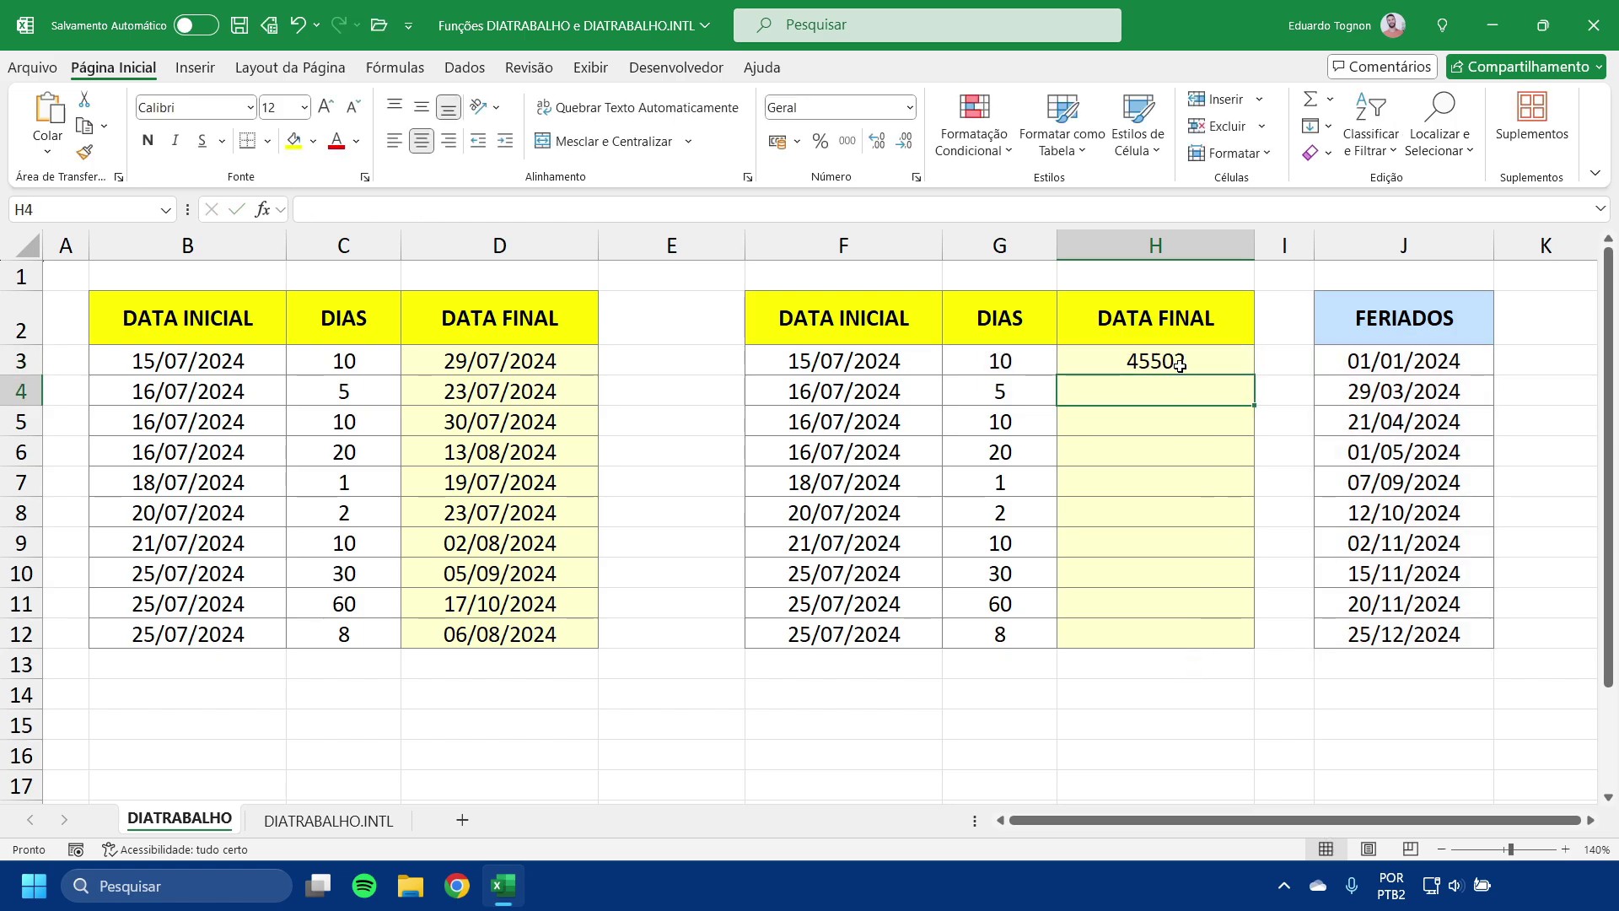
pyautogui.click(1181, 361)
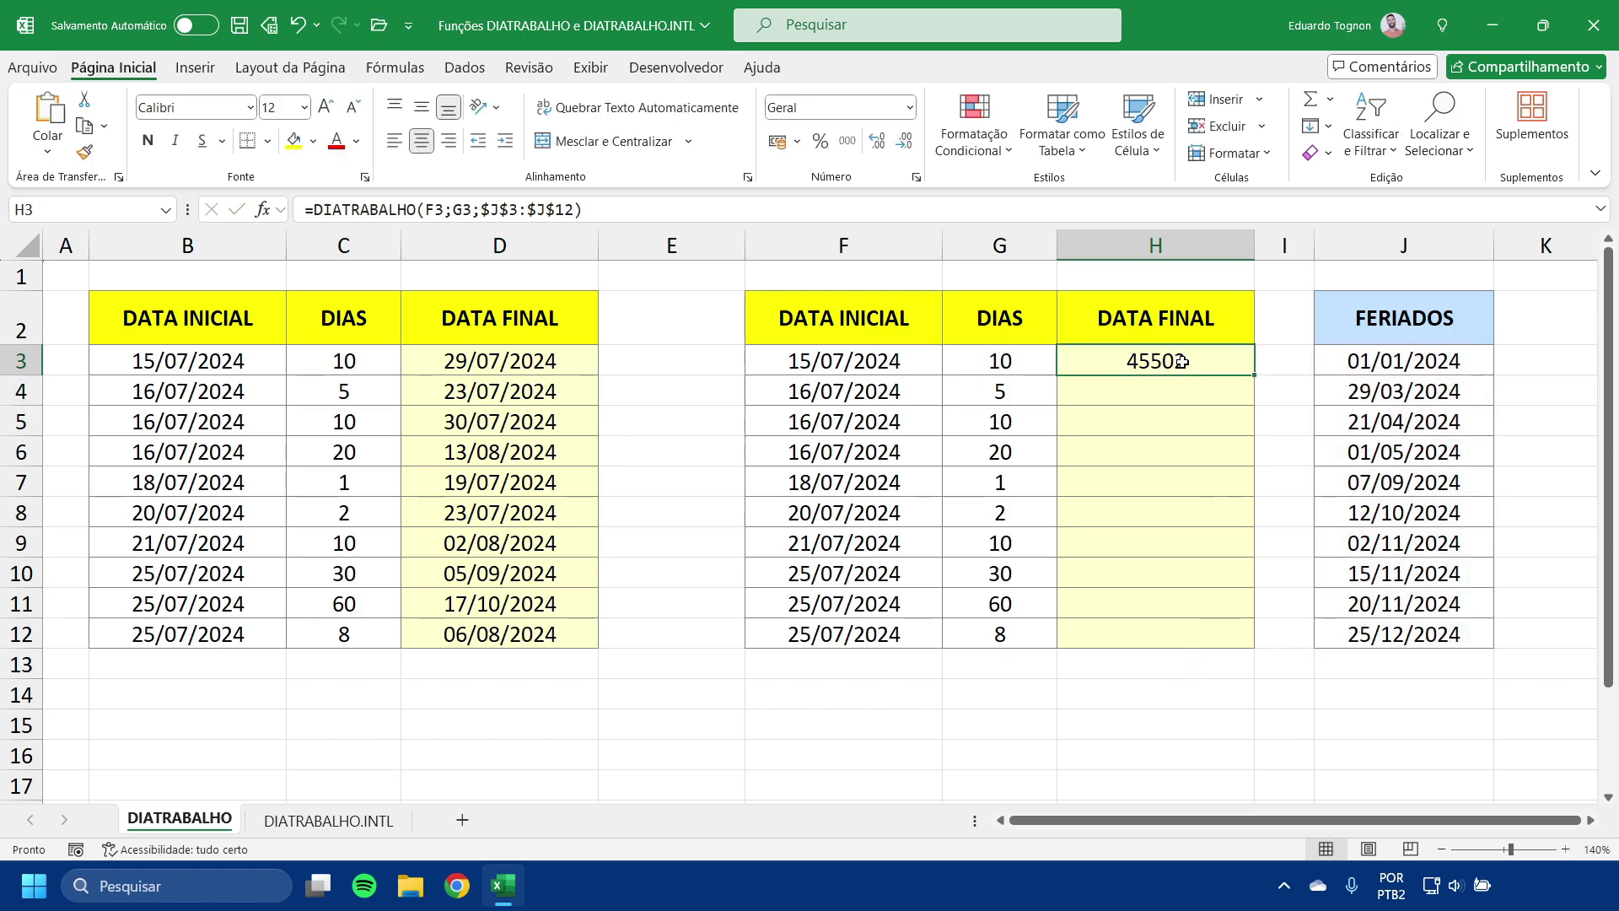
# - Format H3 as a date (29/07/2024) and fill its formula down to H12
pyautogui.click(910, 108)
pyautogui.click(862, 350)
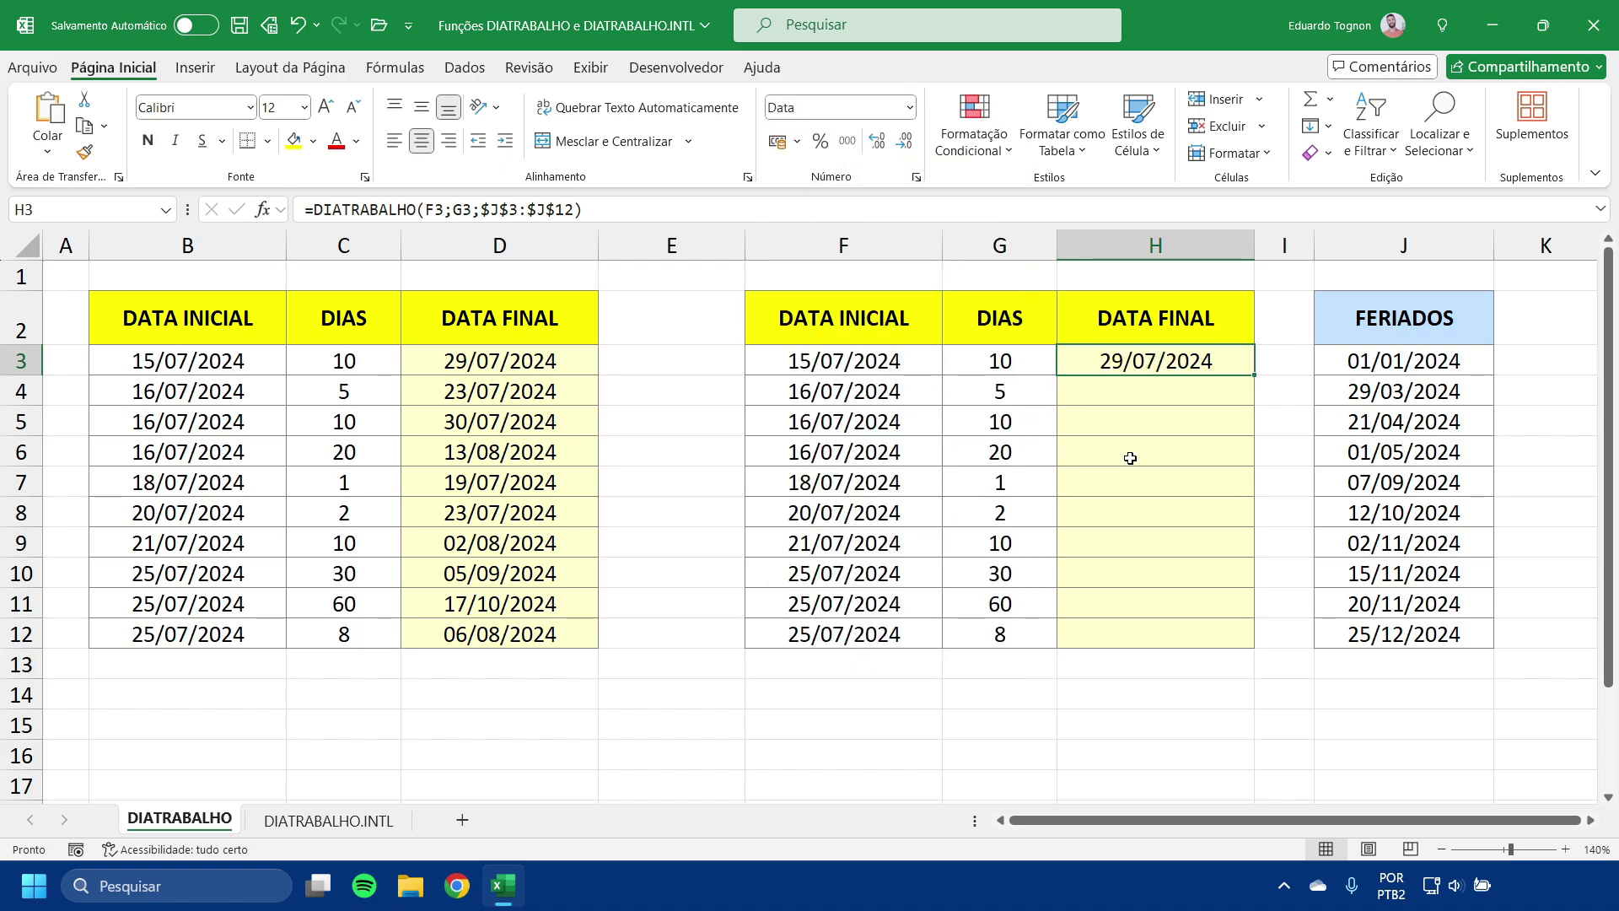
pyautogui.click(1203, 433)
pyautogui.click(1165, 368)
pyautogui.moveTo(1254, 374); pyautogui.dragTo(1233, 637)
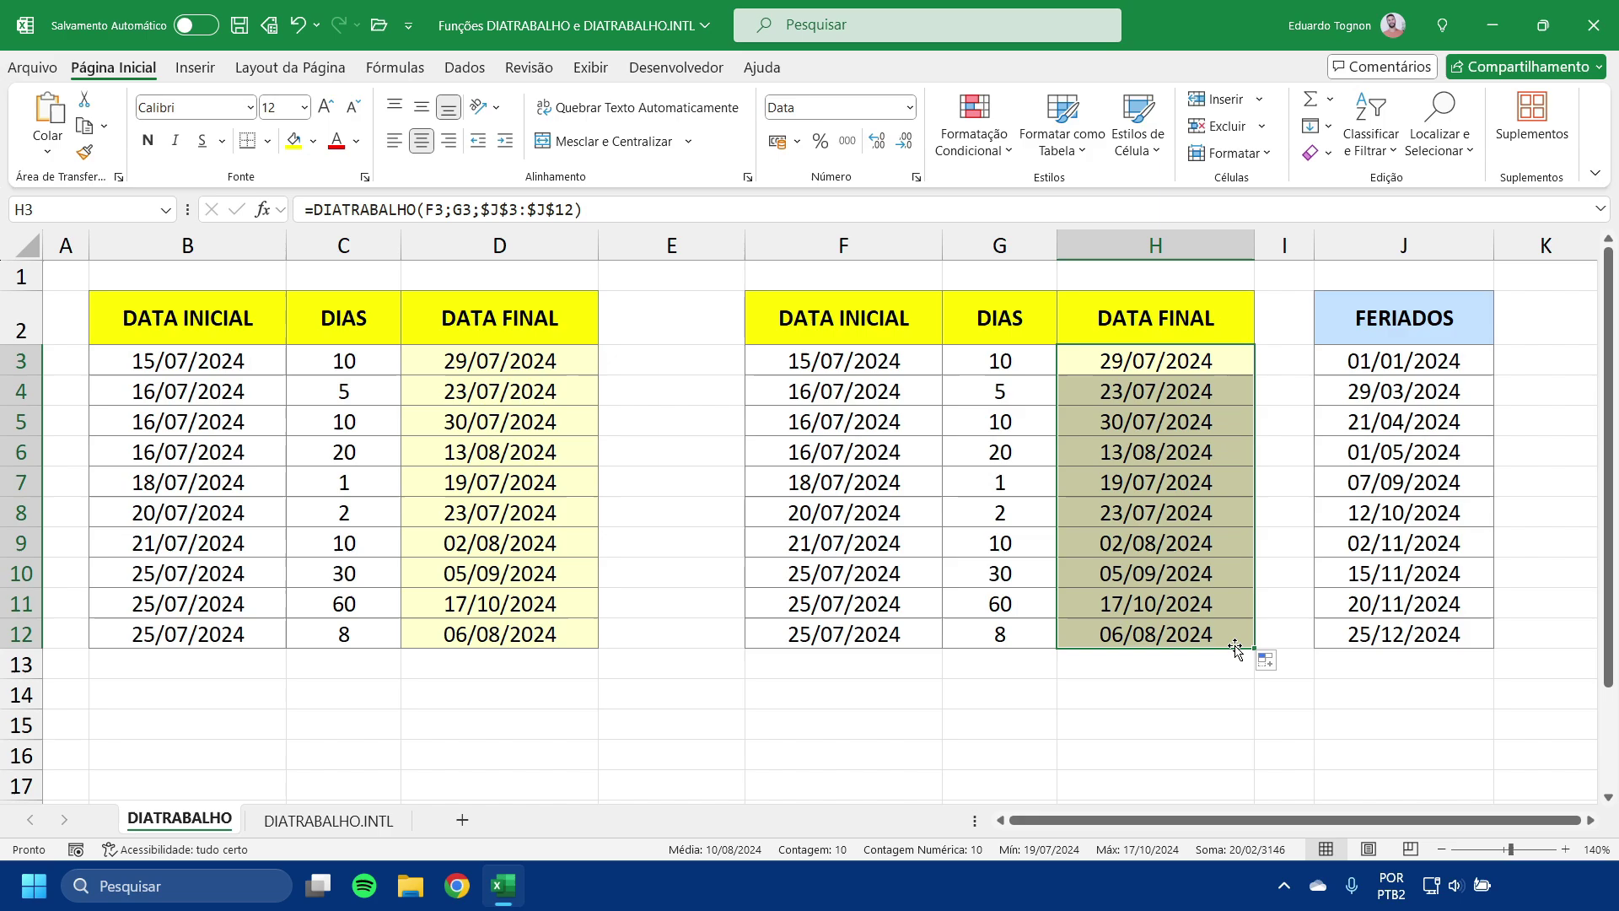
pyautogui.click(1151, 724)
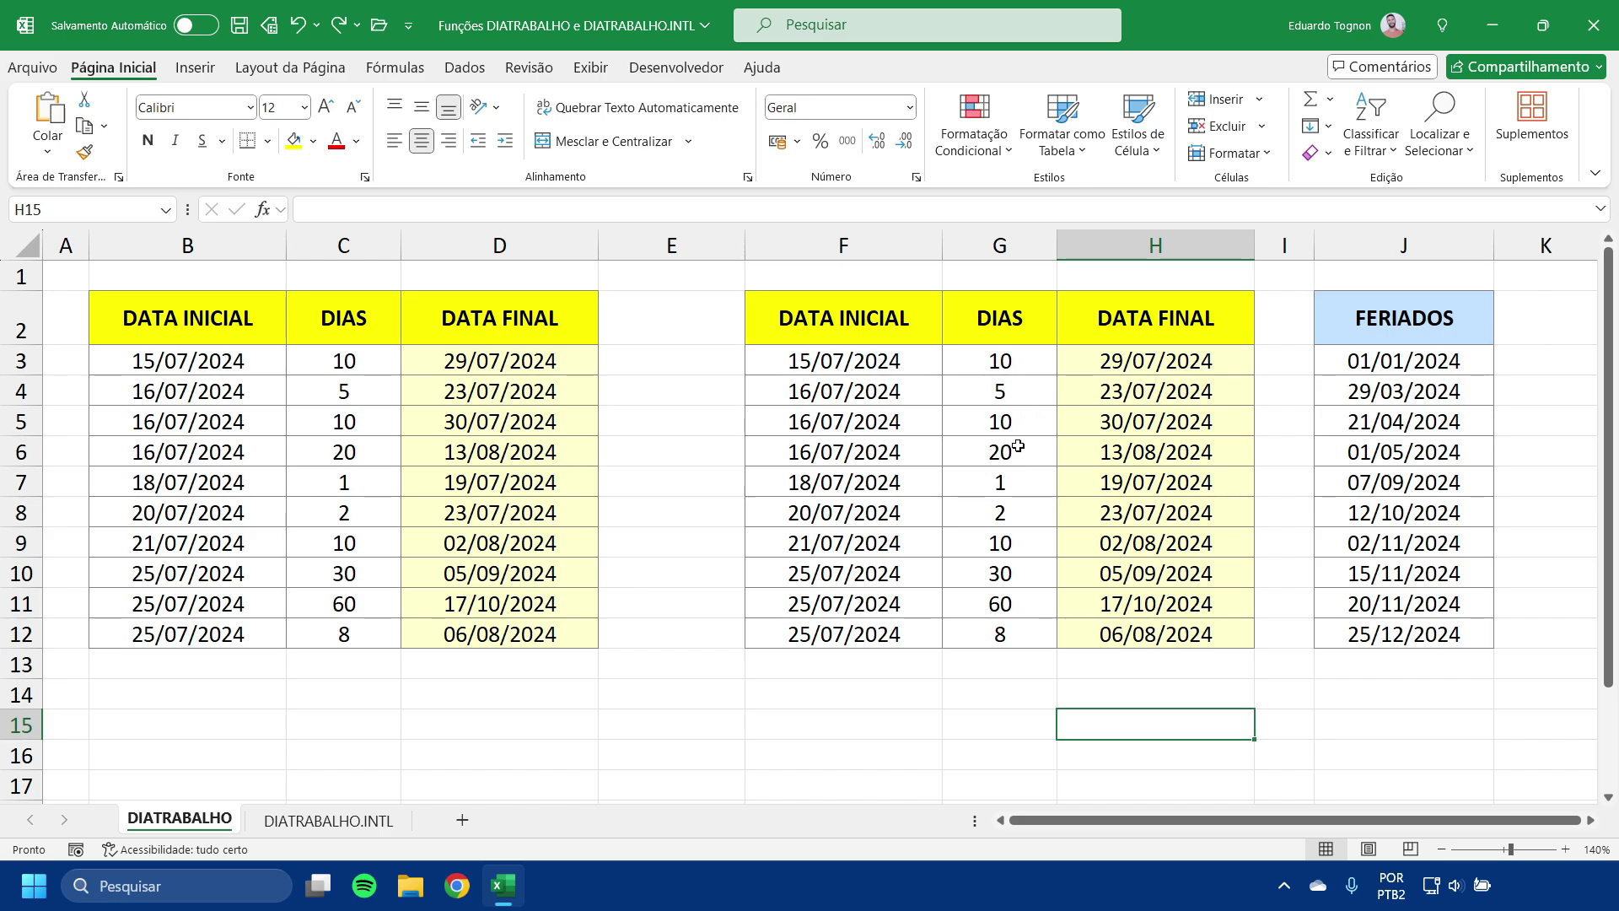
# - Change the DIAS values in G11 and C11 from 60 to 90
pyautogui.click(1005, 604)
pyautogui.write('90')
pyautogui.press('Return')
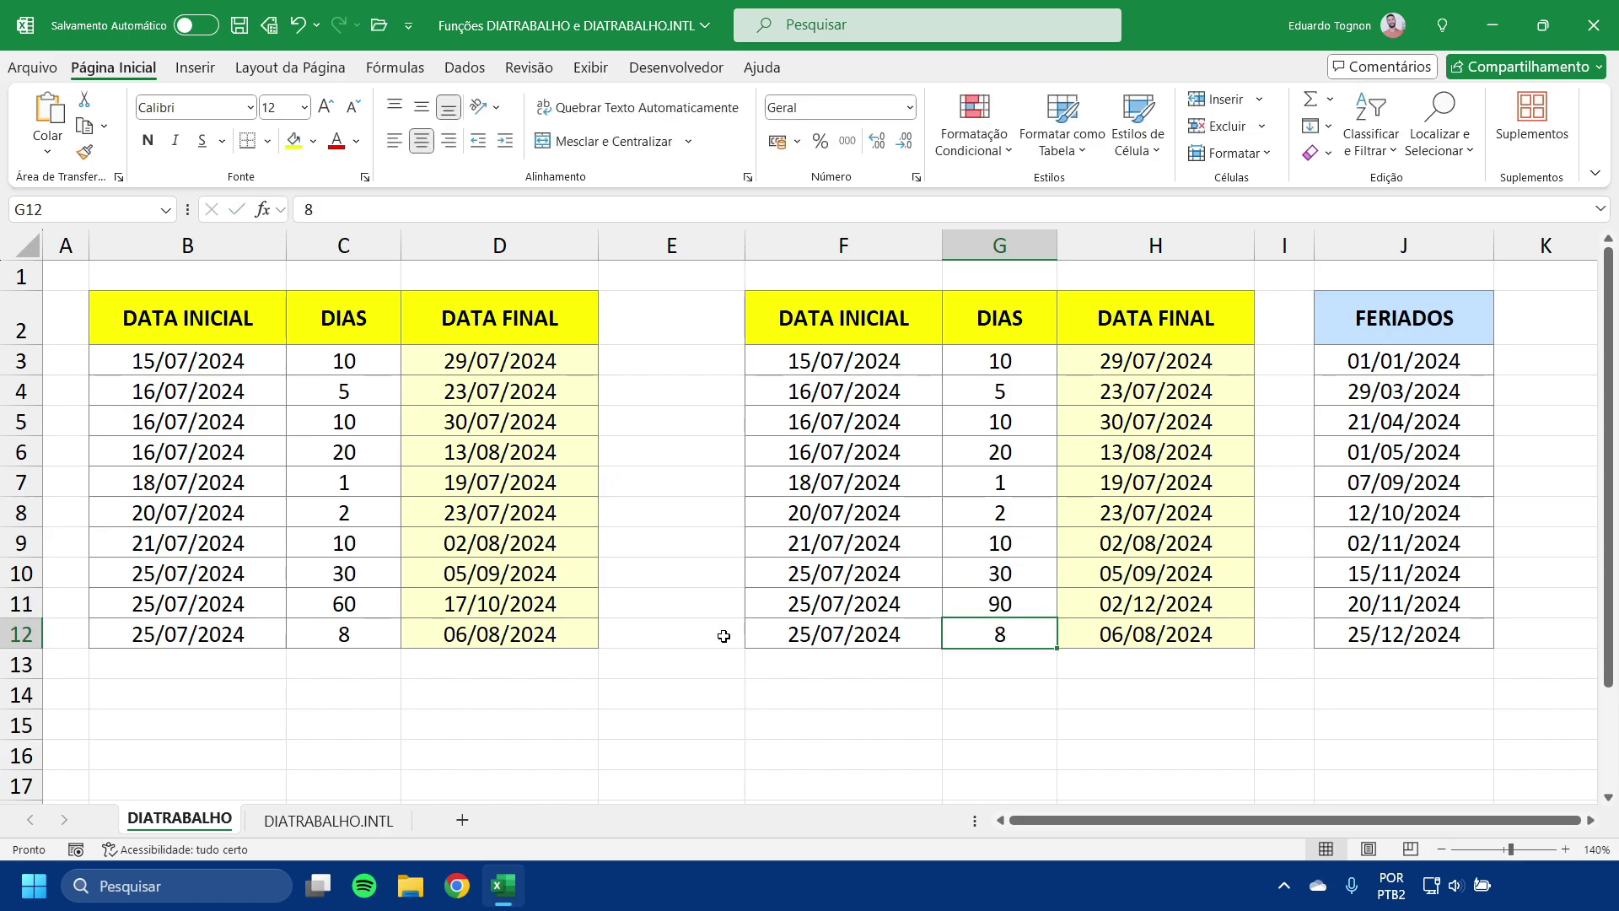
pyautogui.click(335, 605)
pyautogui.write('90')
pyautogui.press('Return')
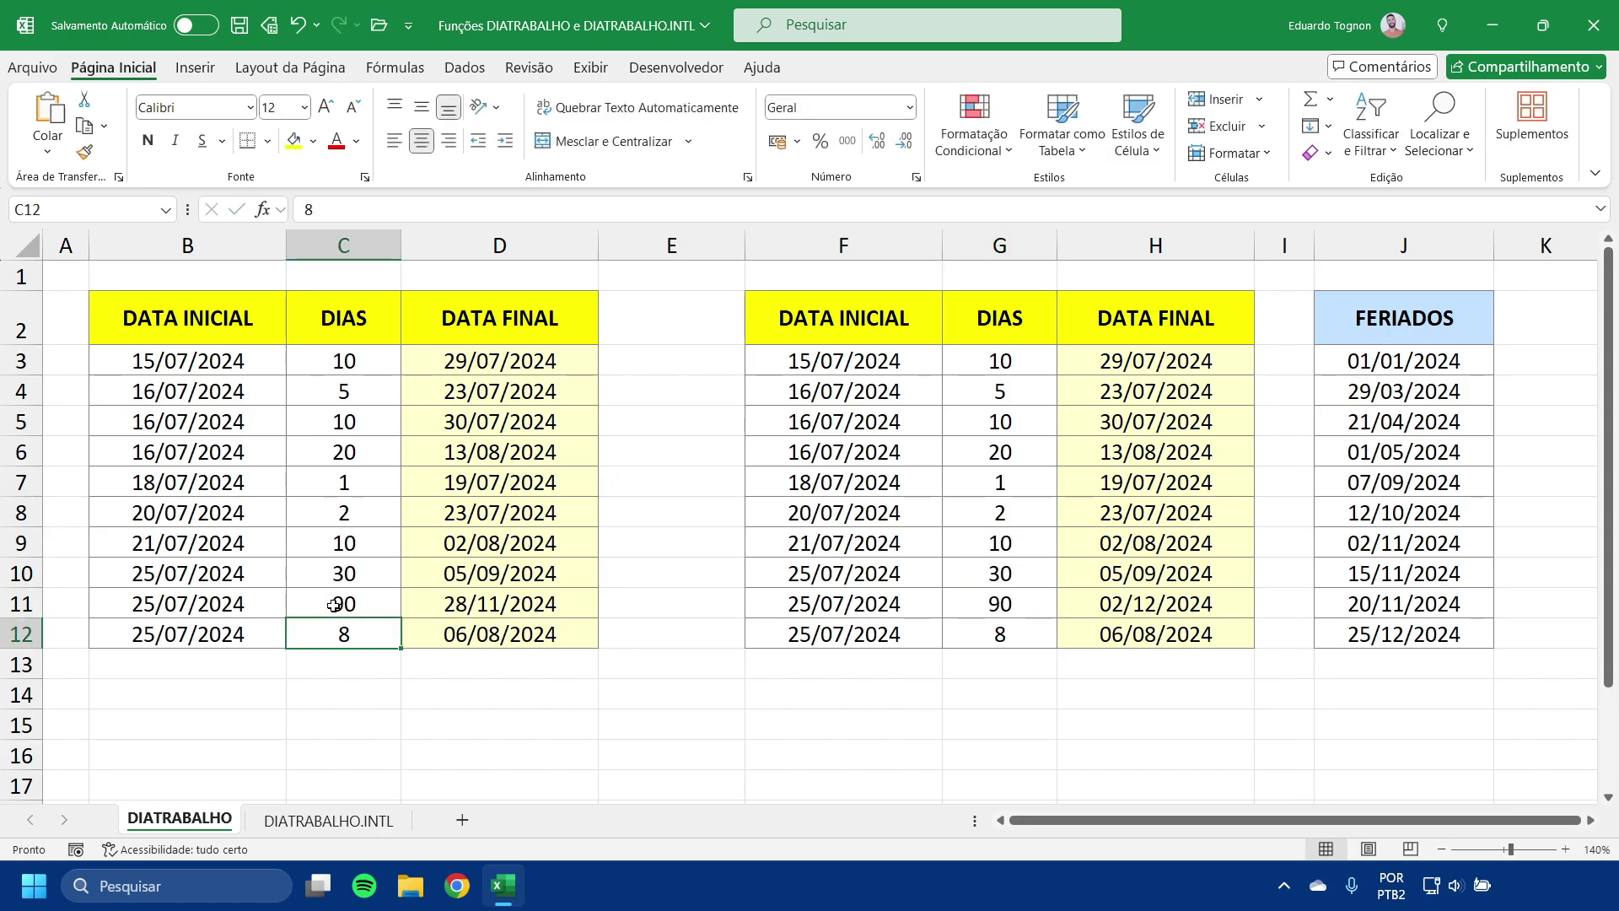
# - Compare the formulas in D11 and H11, checking the start date in F11
pyautogui.click(462, 606)
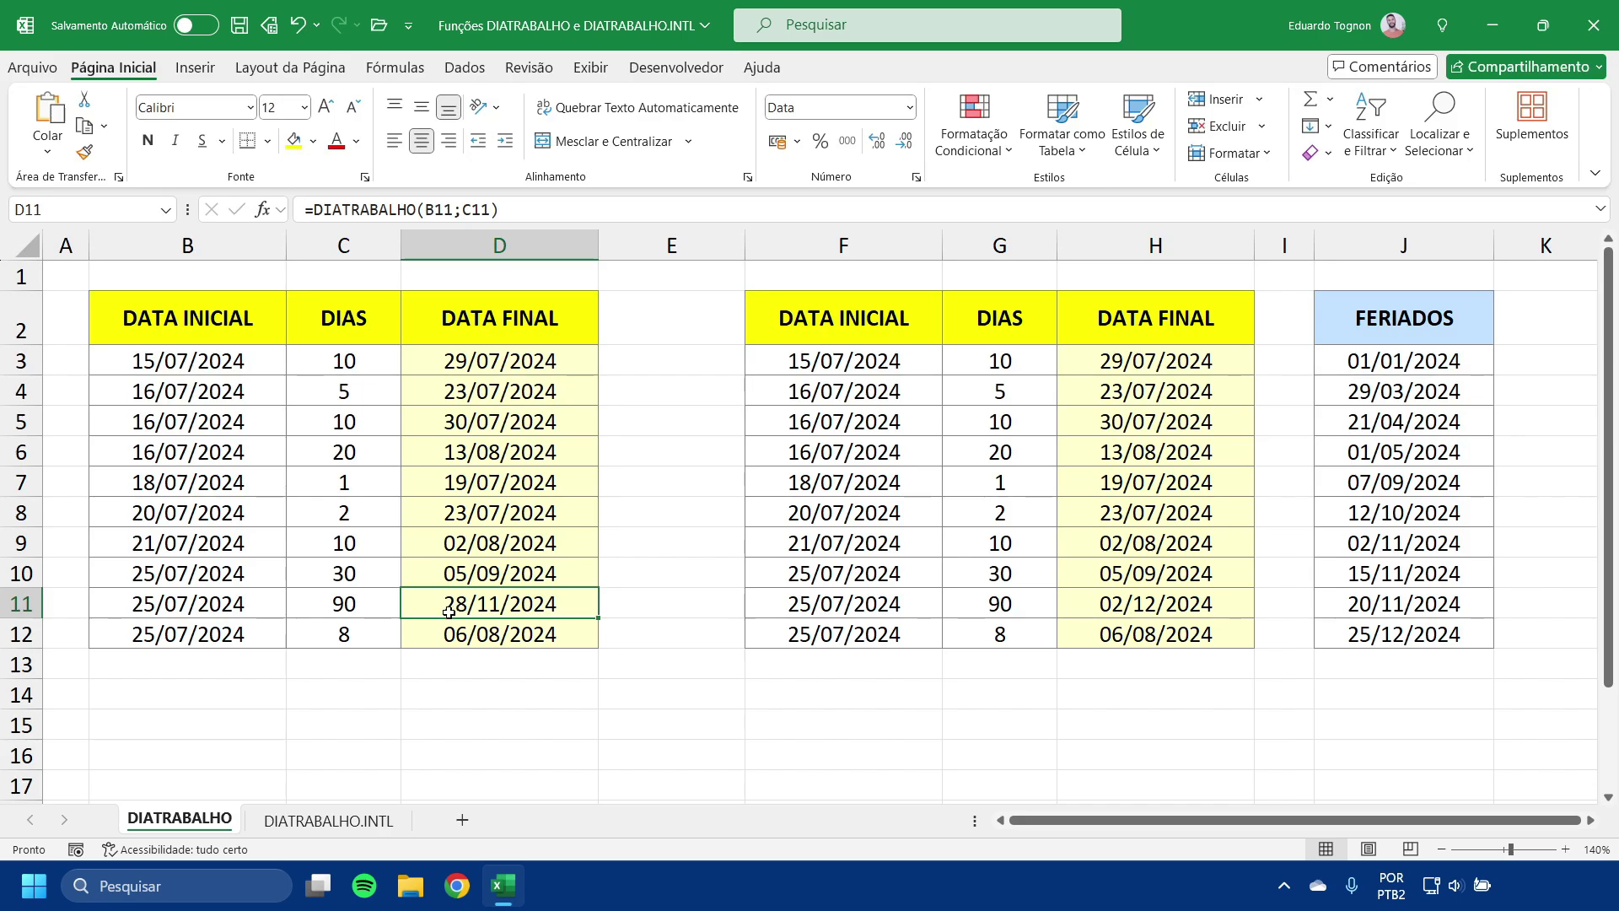
pyautogui.click(1111, 613)
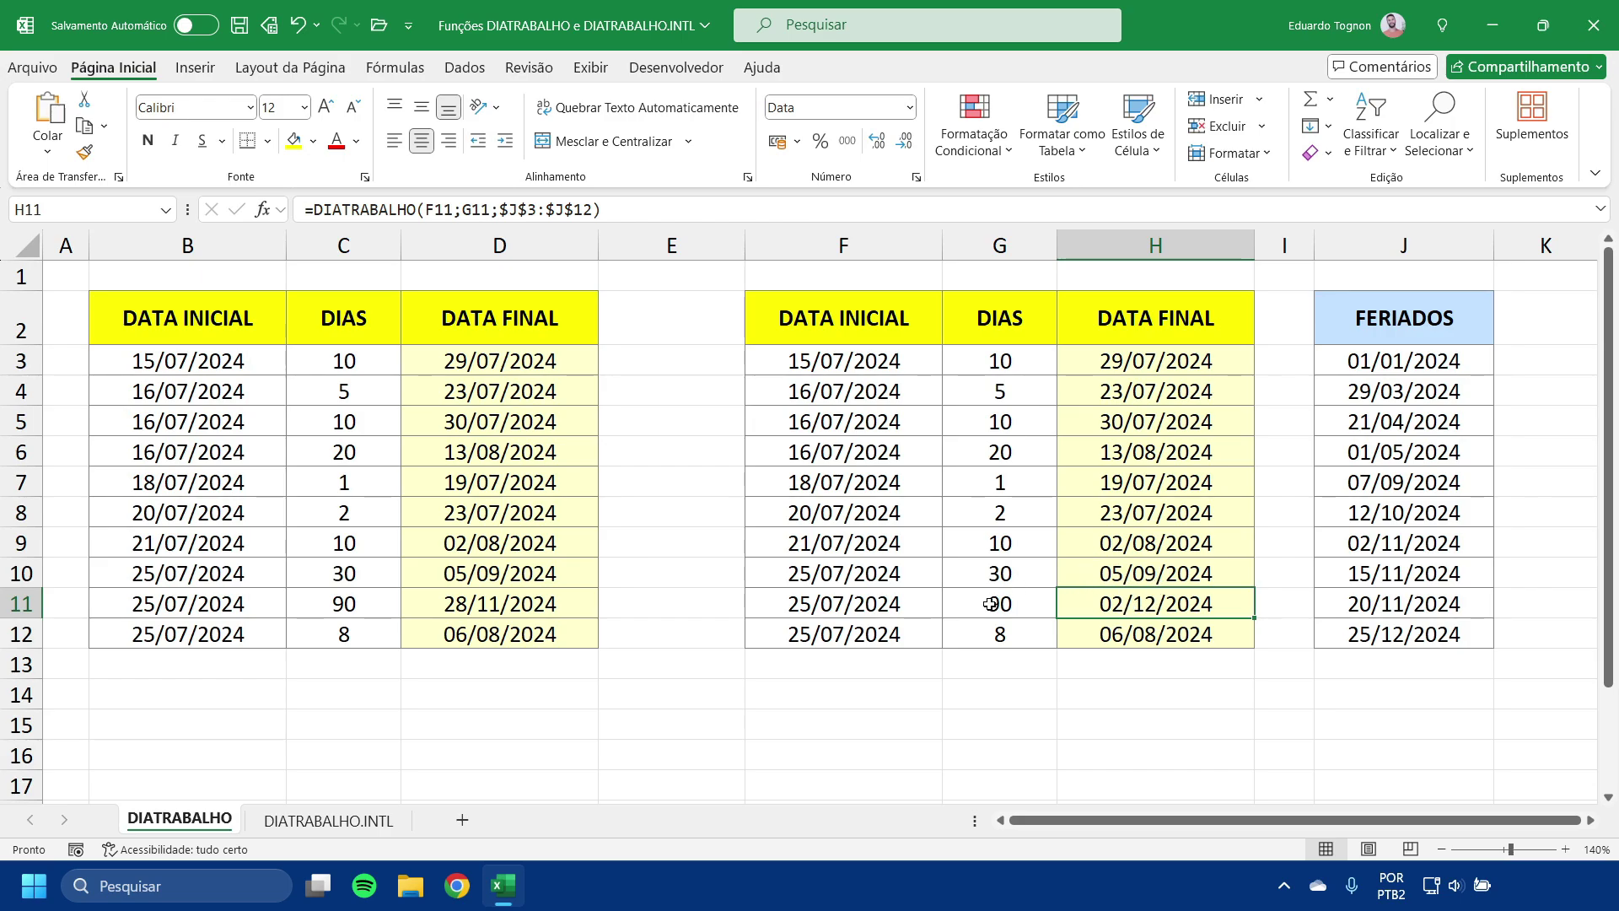
pyautogui.click(828, 601)
pyautogui.click(1126, 602)
# - Switch to the DIATRABALHO.INTL sheet and zoom it to 150%
pyautogui.click(329, 820)
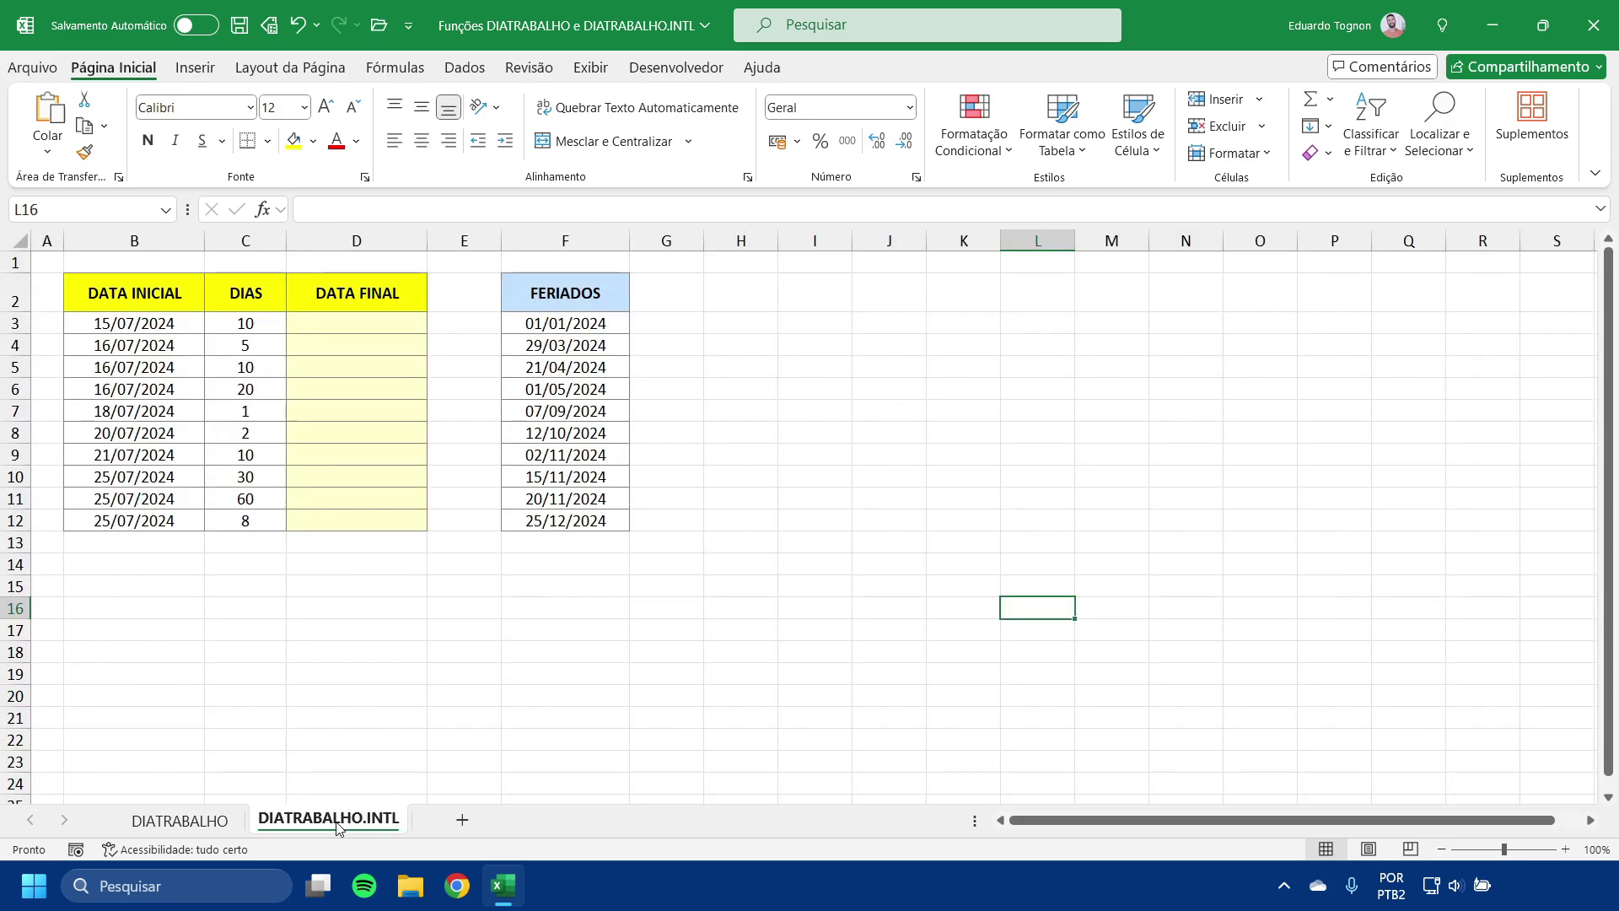
pyautogui.click(1566, 849)
pyautogui.click(1566, 850)
pyautogui.click(1567, 849)
pyautogui.click(1566, 850)
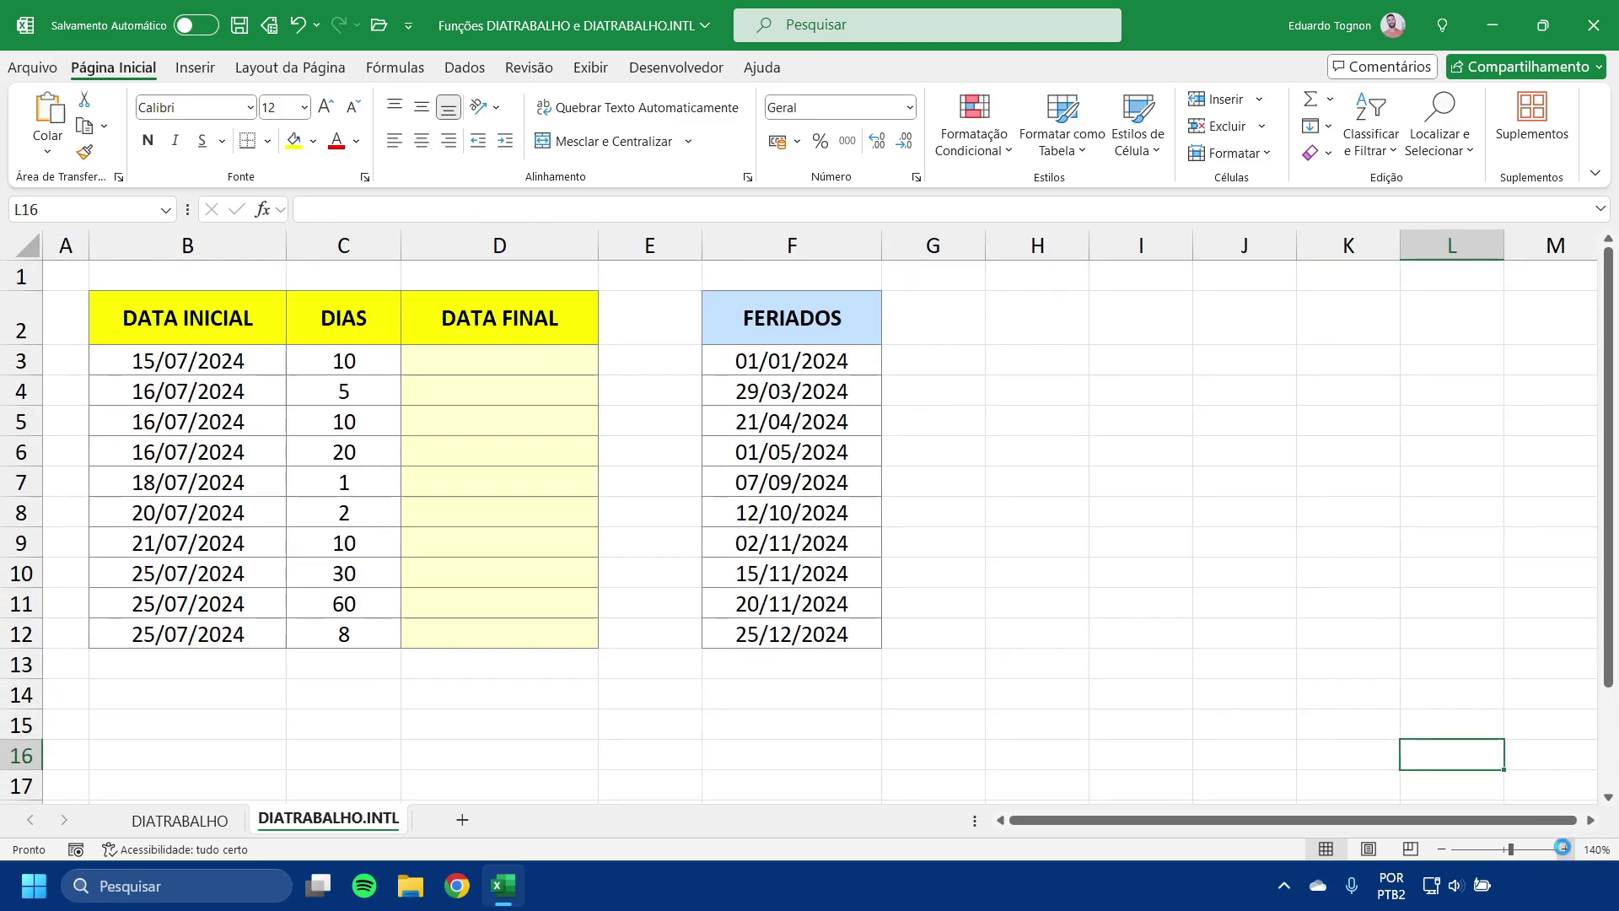
pyautogui.click(1566, 850)
pyautogui.scroll(1, 1178, 570)
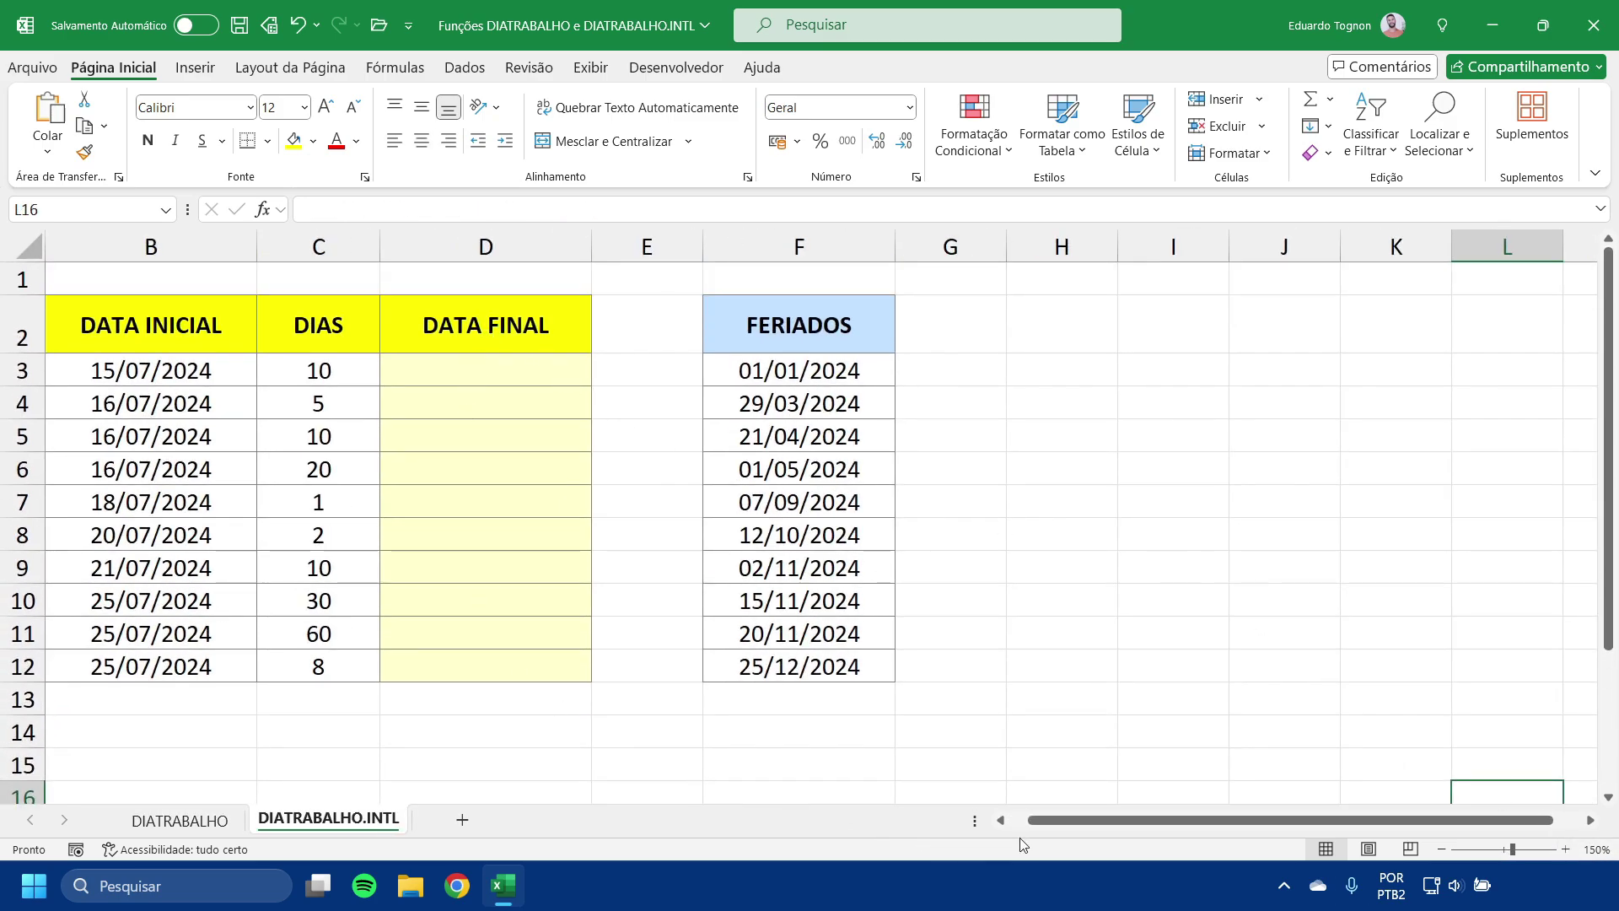
pyautogui.moveTo(1079, 823); pyautogui.dragTo(1062, 823)
# - Begin =DIATRABALHO.INTL(B3;C3; in D3
pyautogui.click(590, 373)
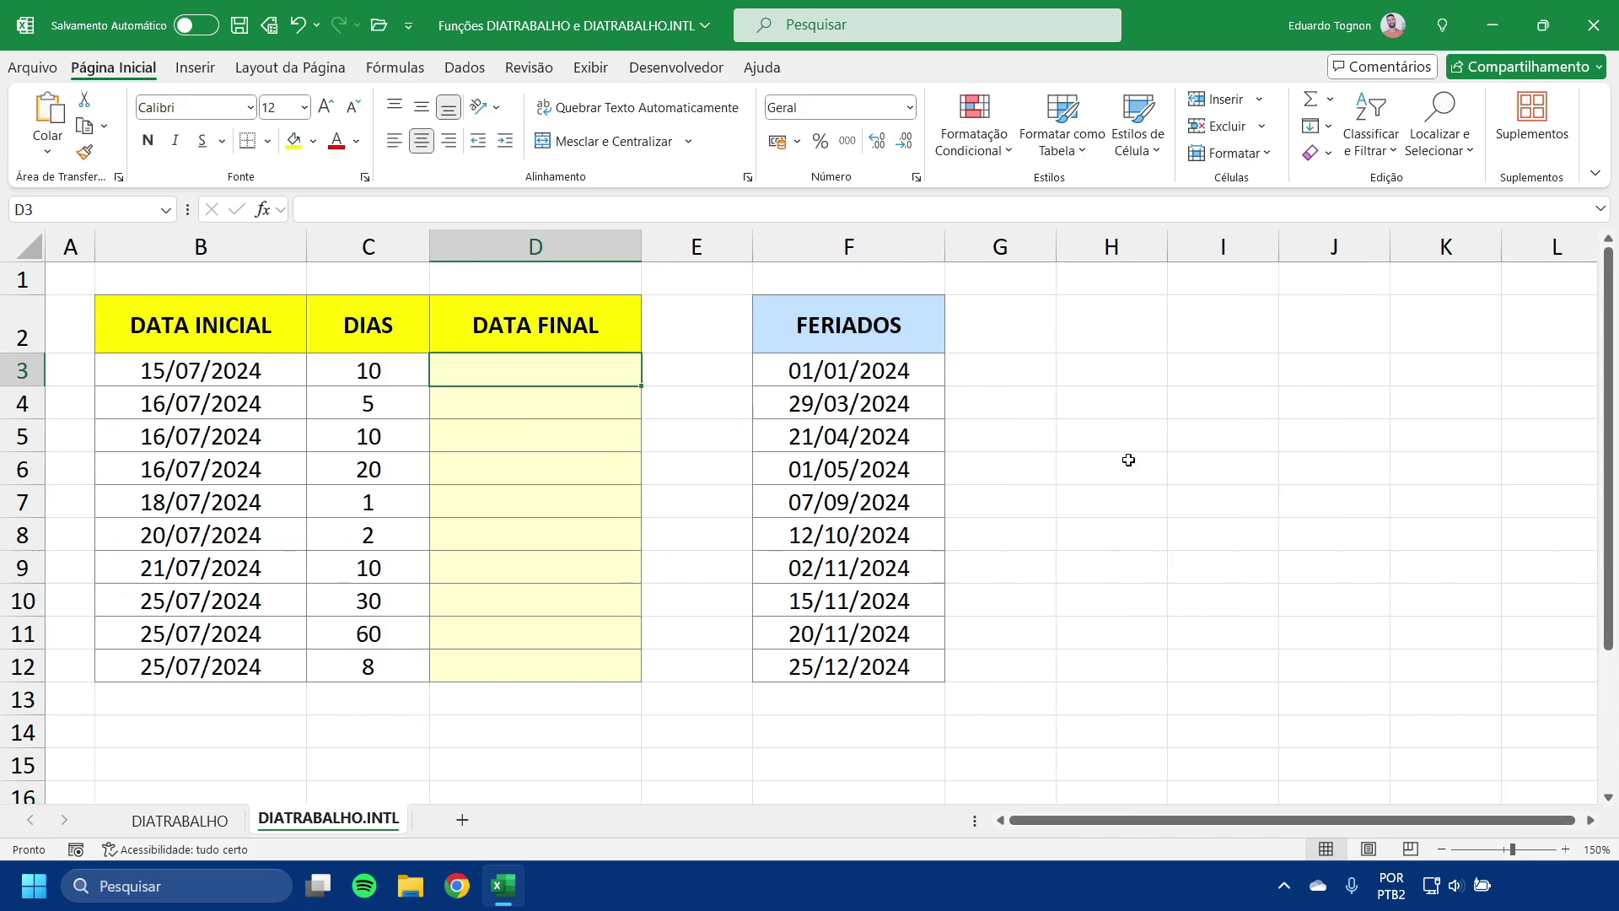
pyautogui.write('=D')
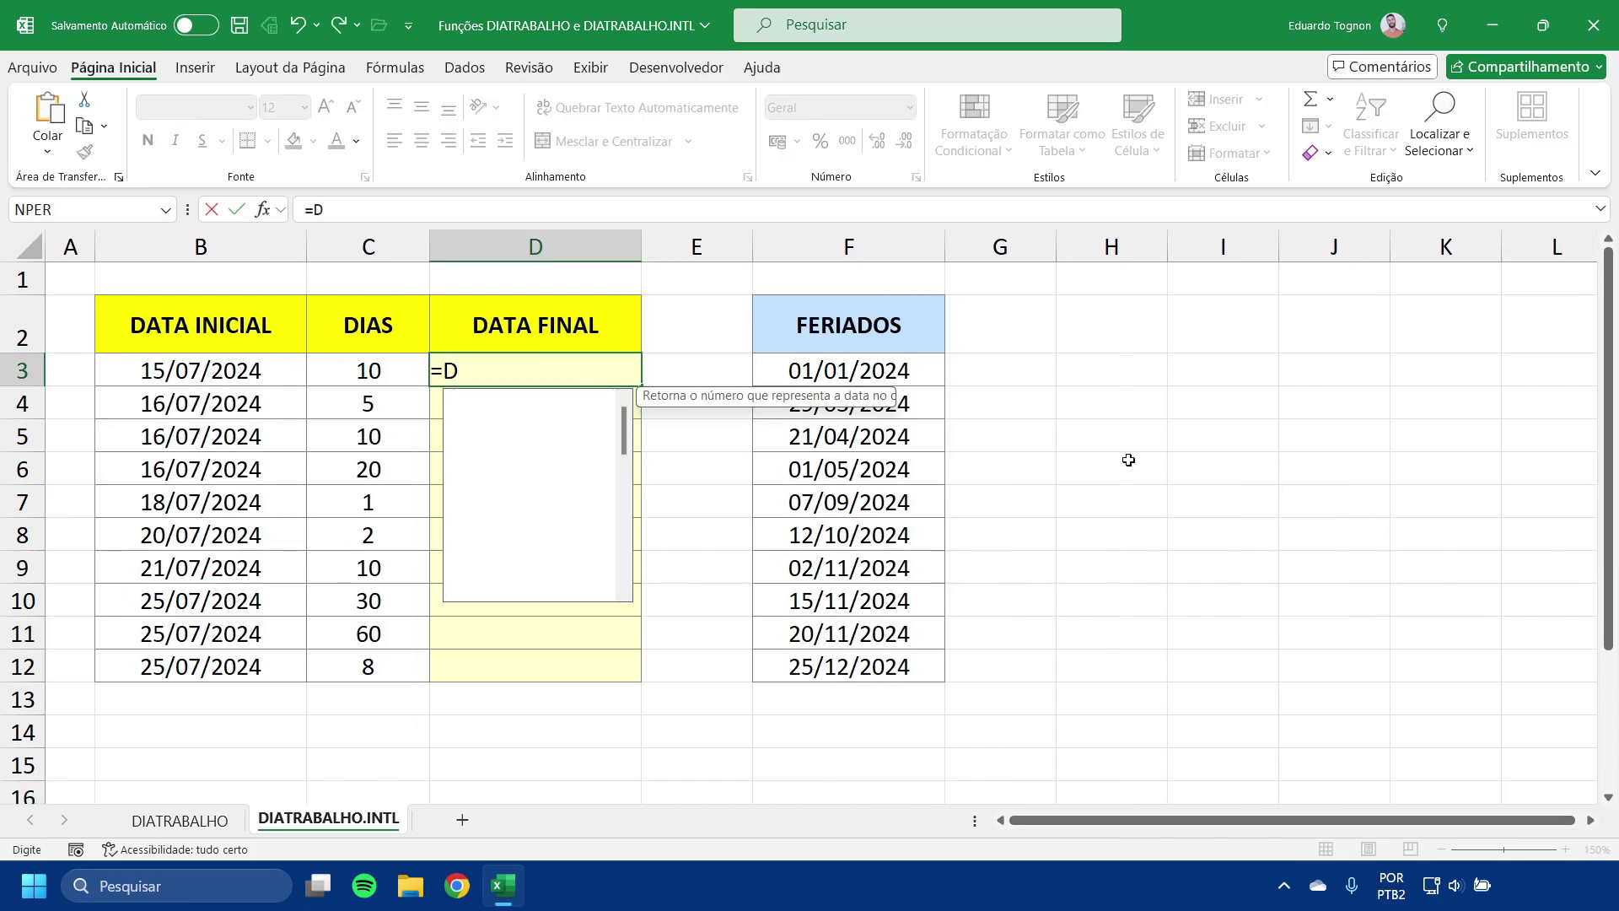
pyautogui.write('IATR')
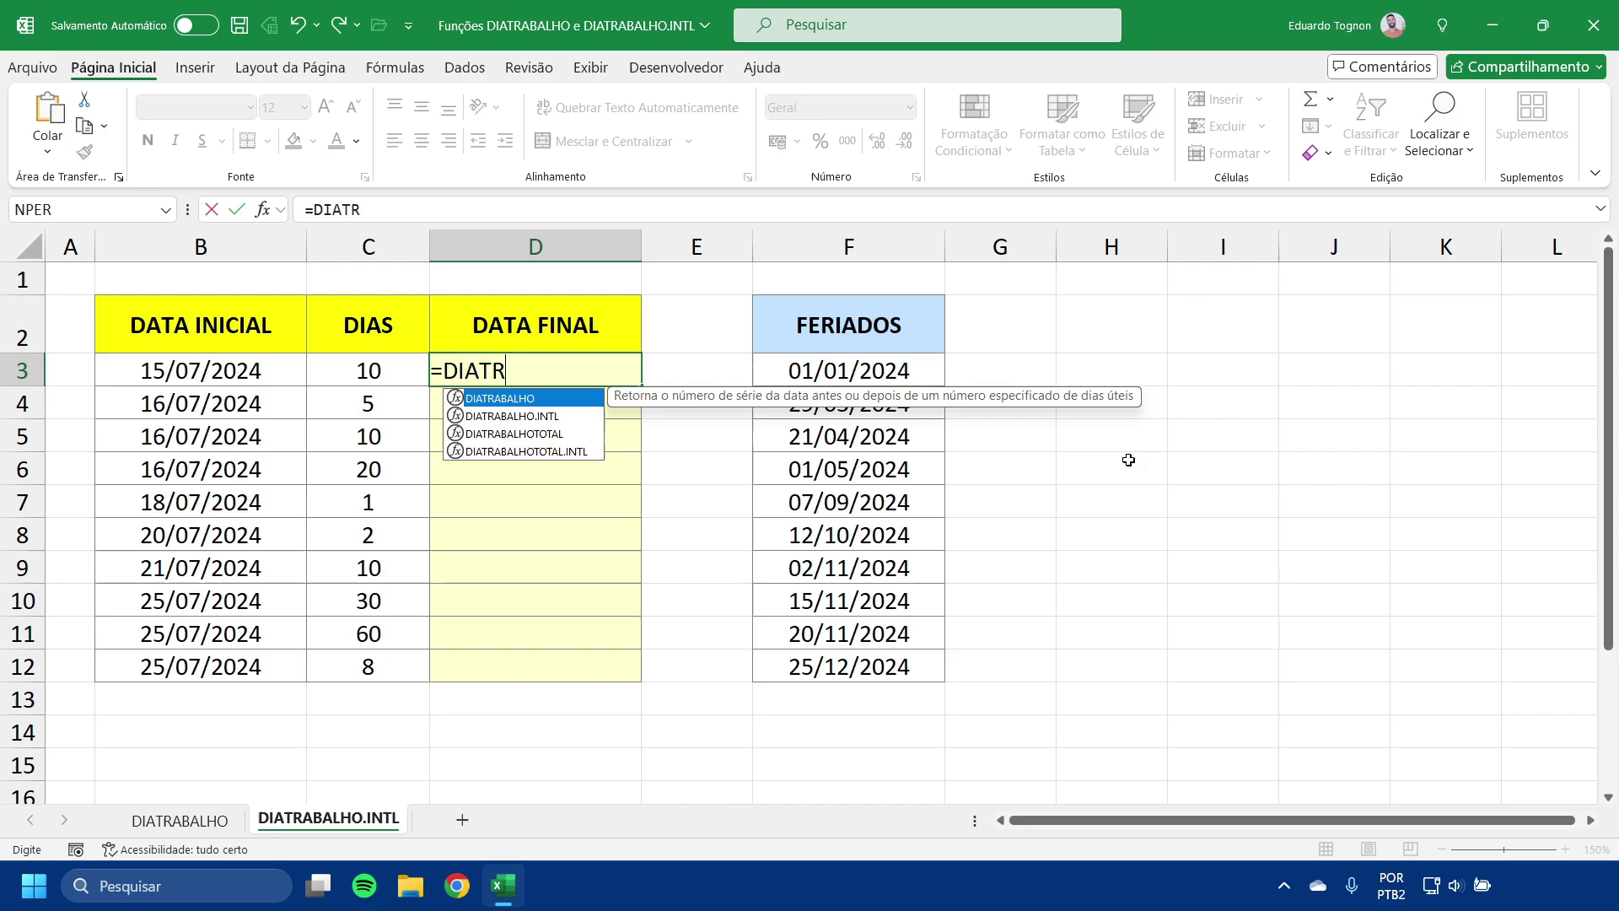
pyautogui.press('Down')
pyautogui.press('Tab')
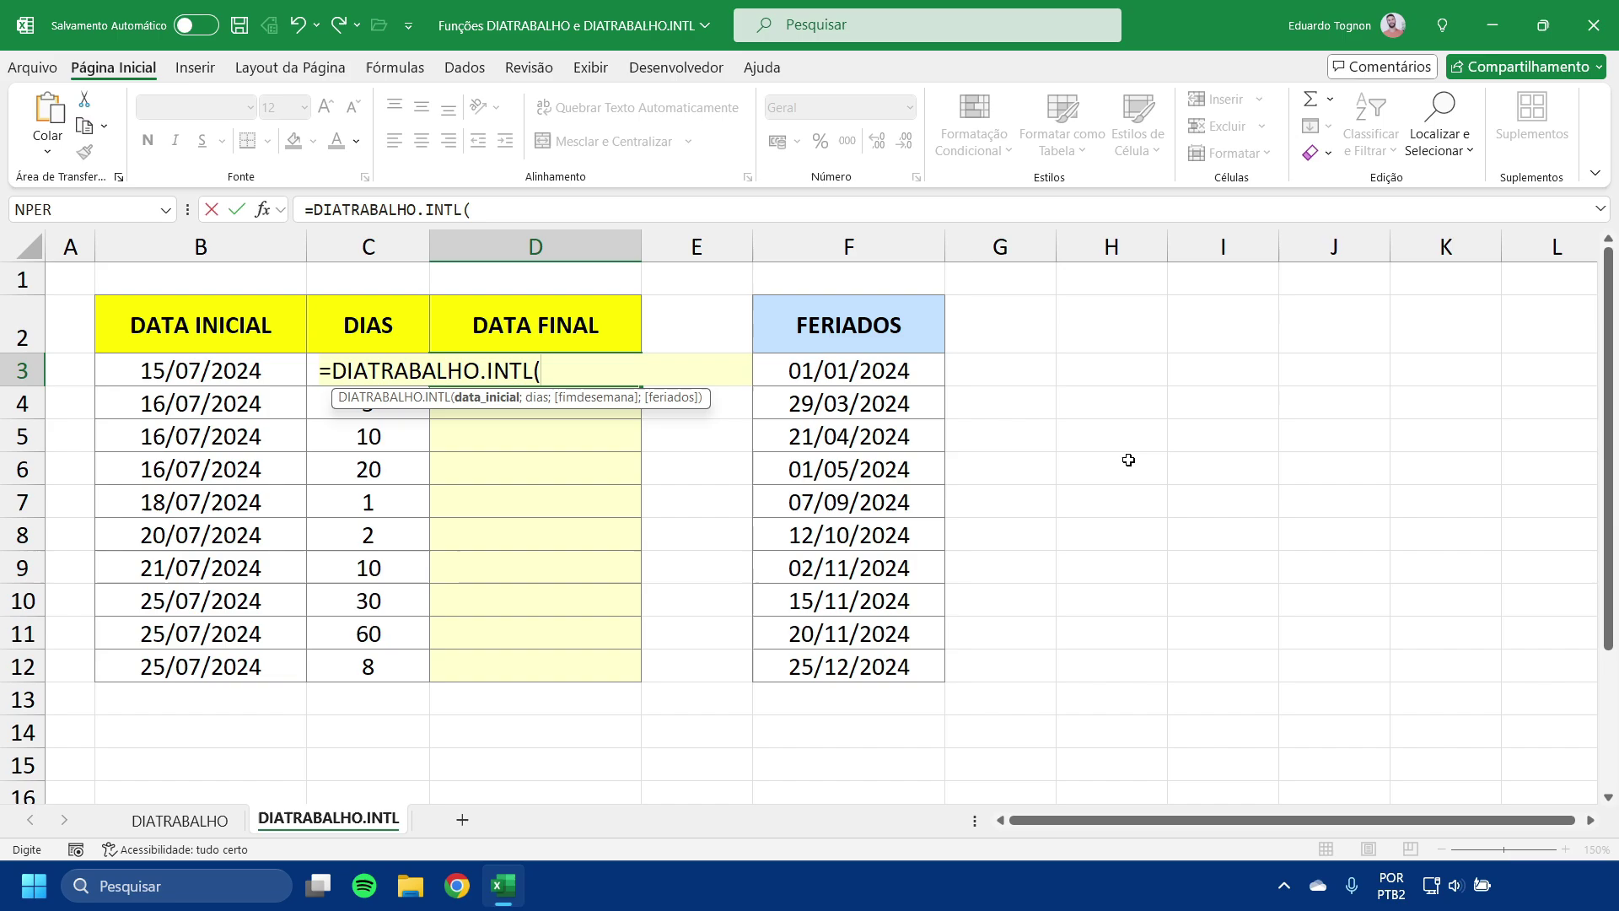
pyautogui.click(177, 367)
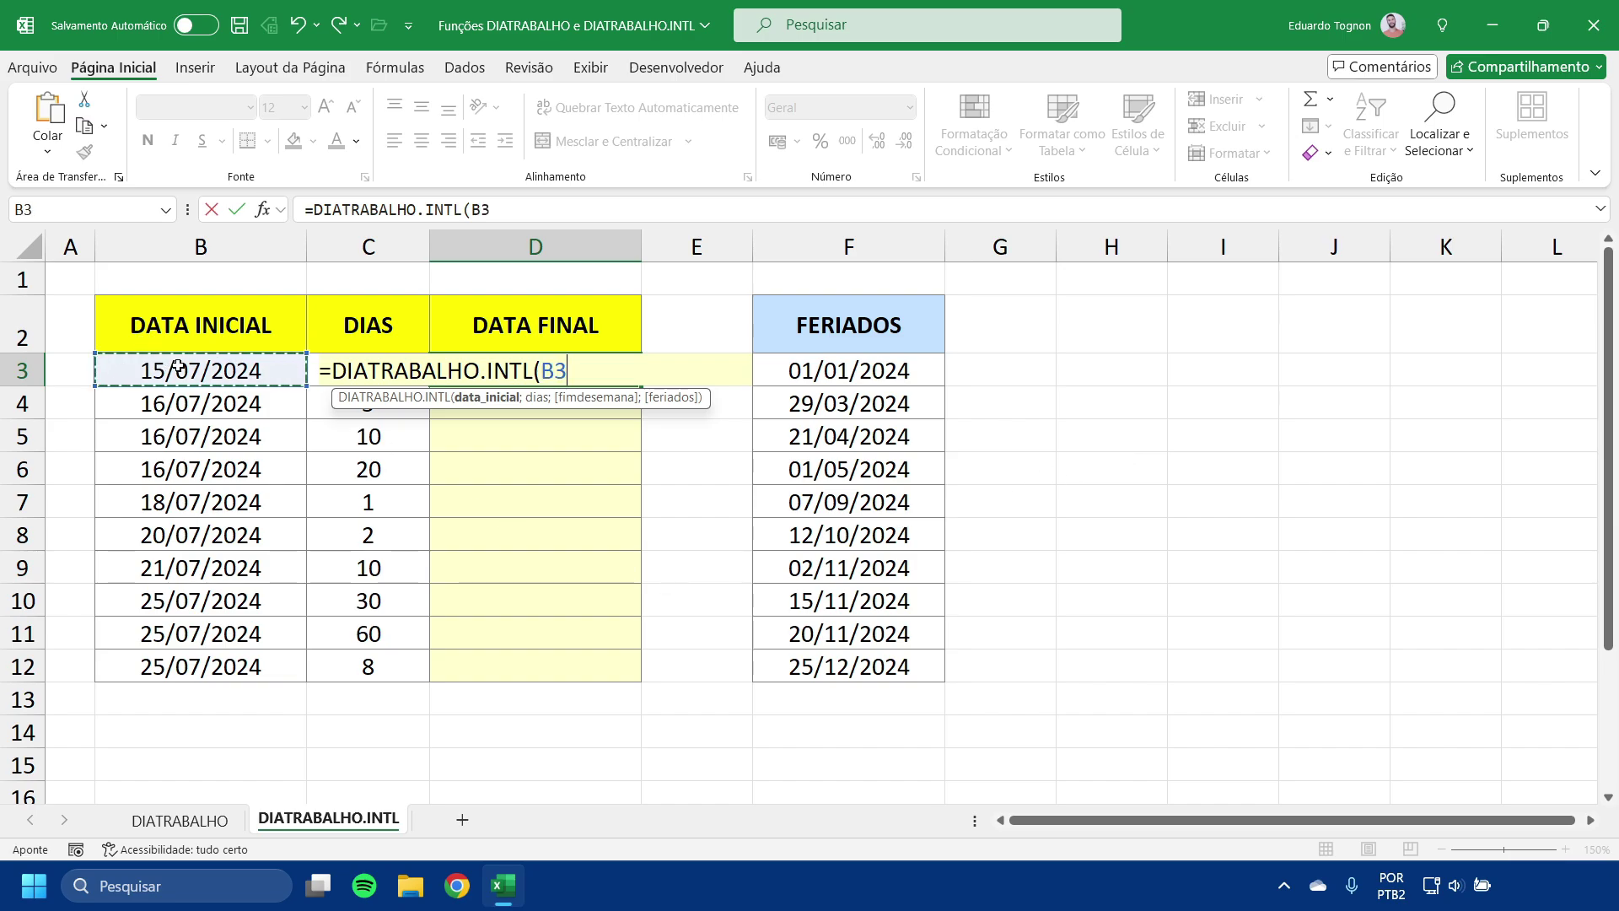
pyautogui.write(';')
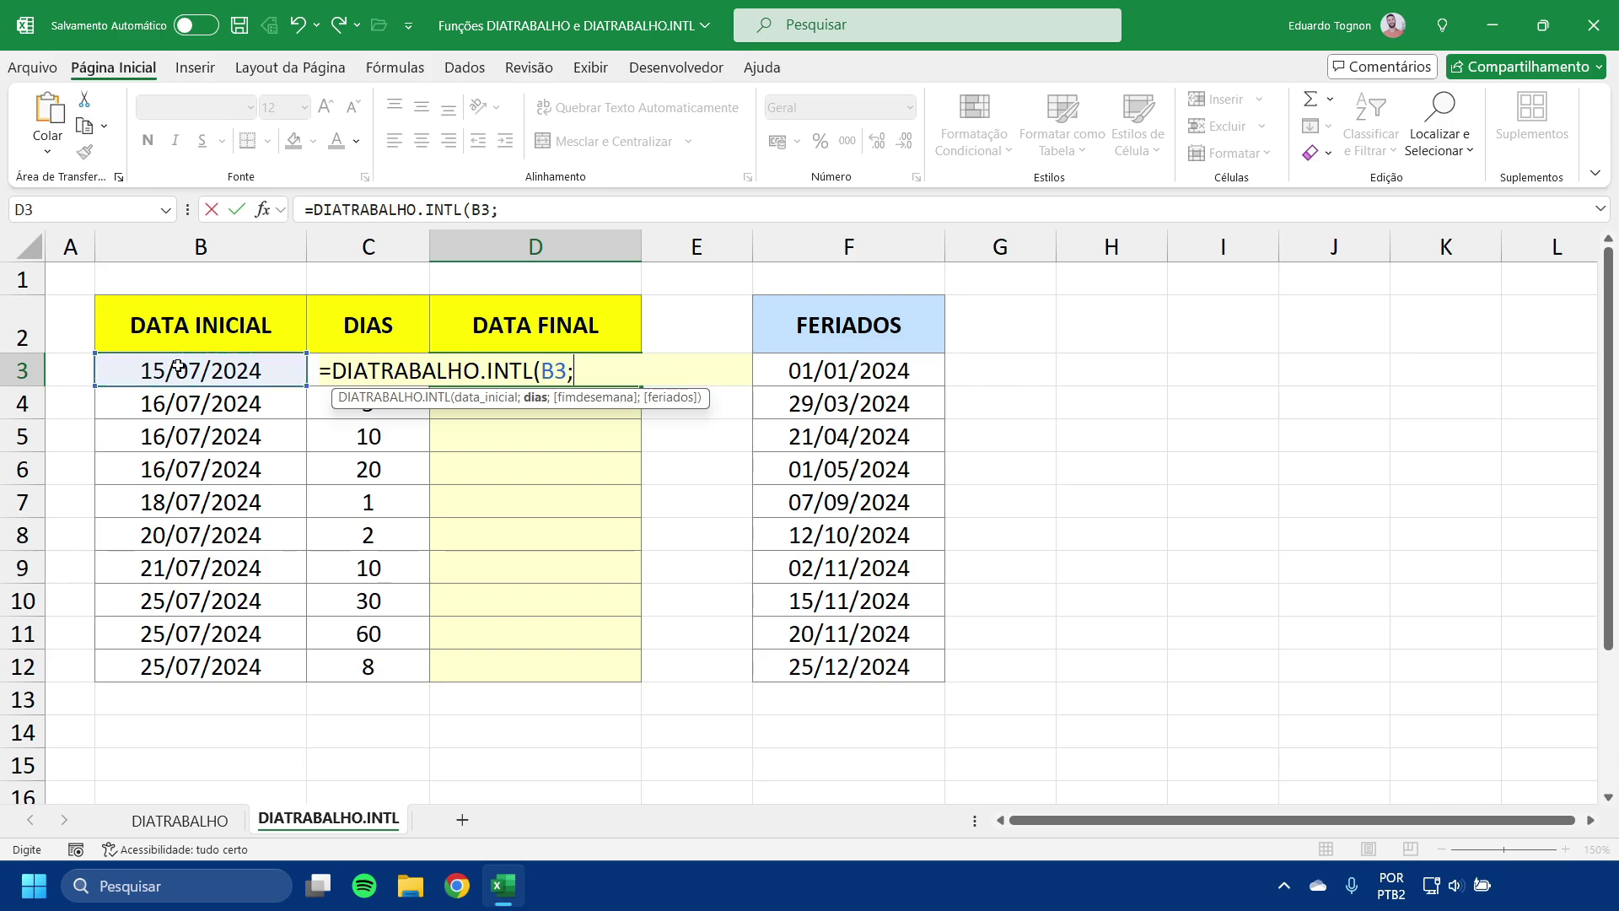
pyautogui.write('C3')
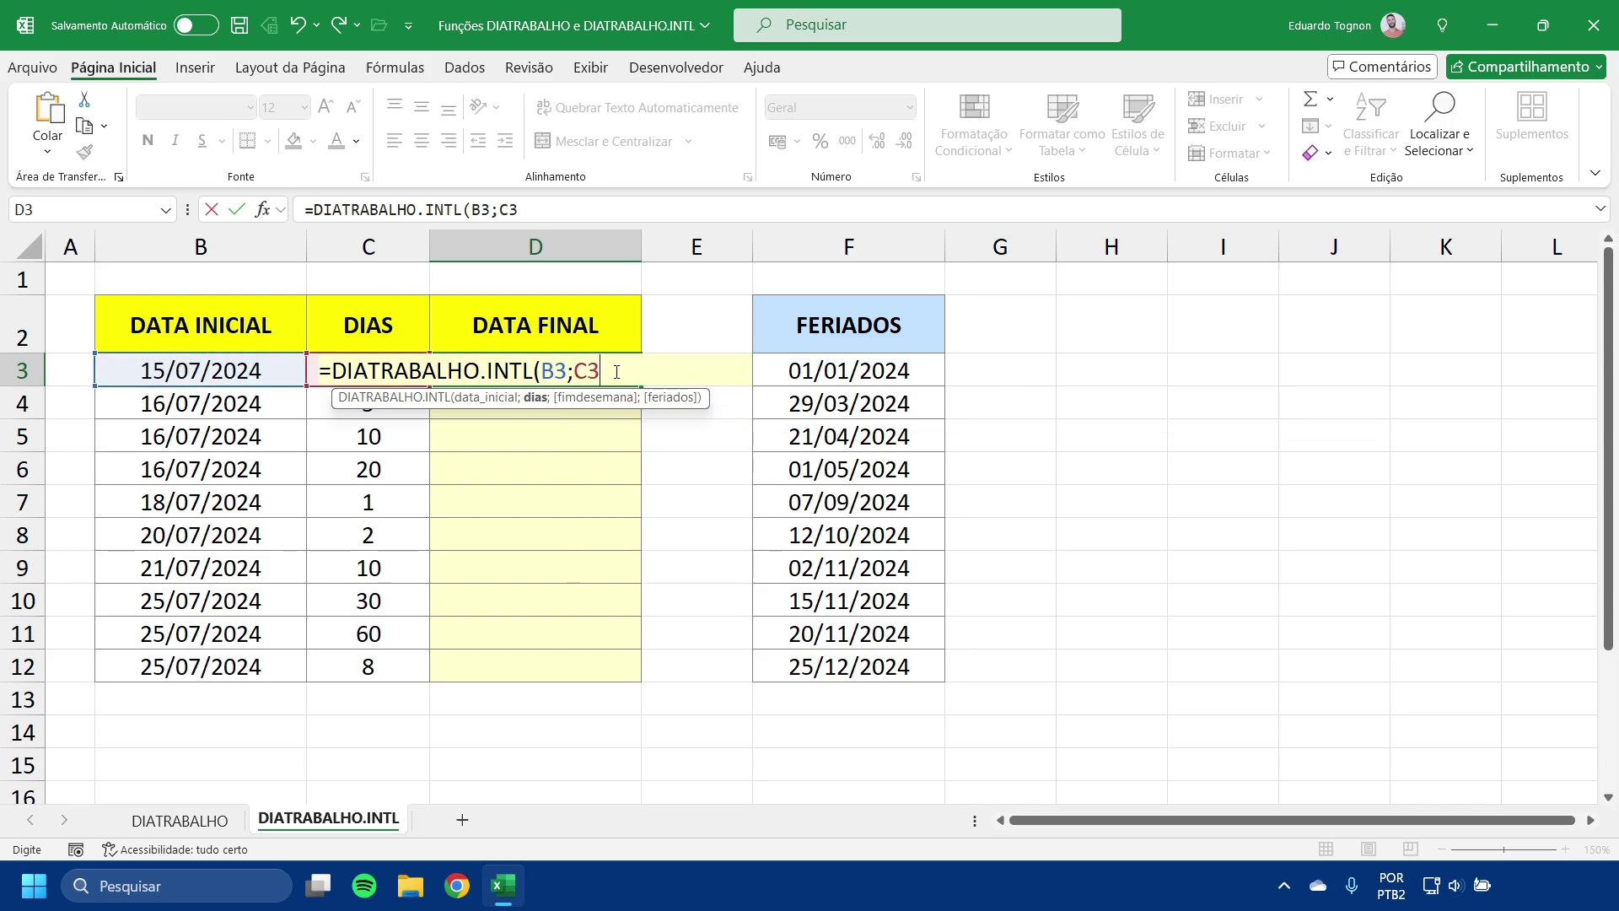
pyautogui.write(';')
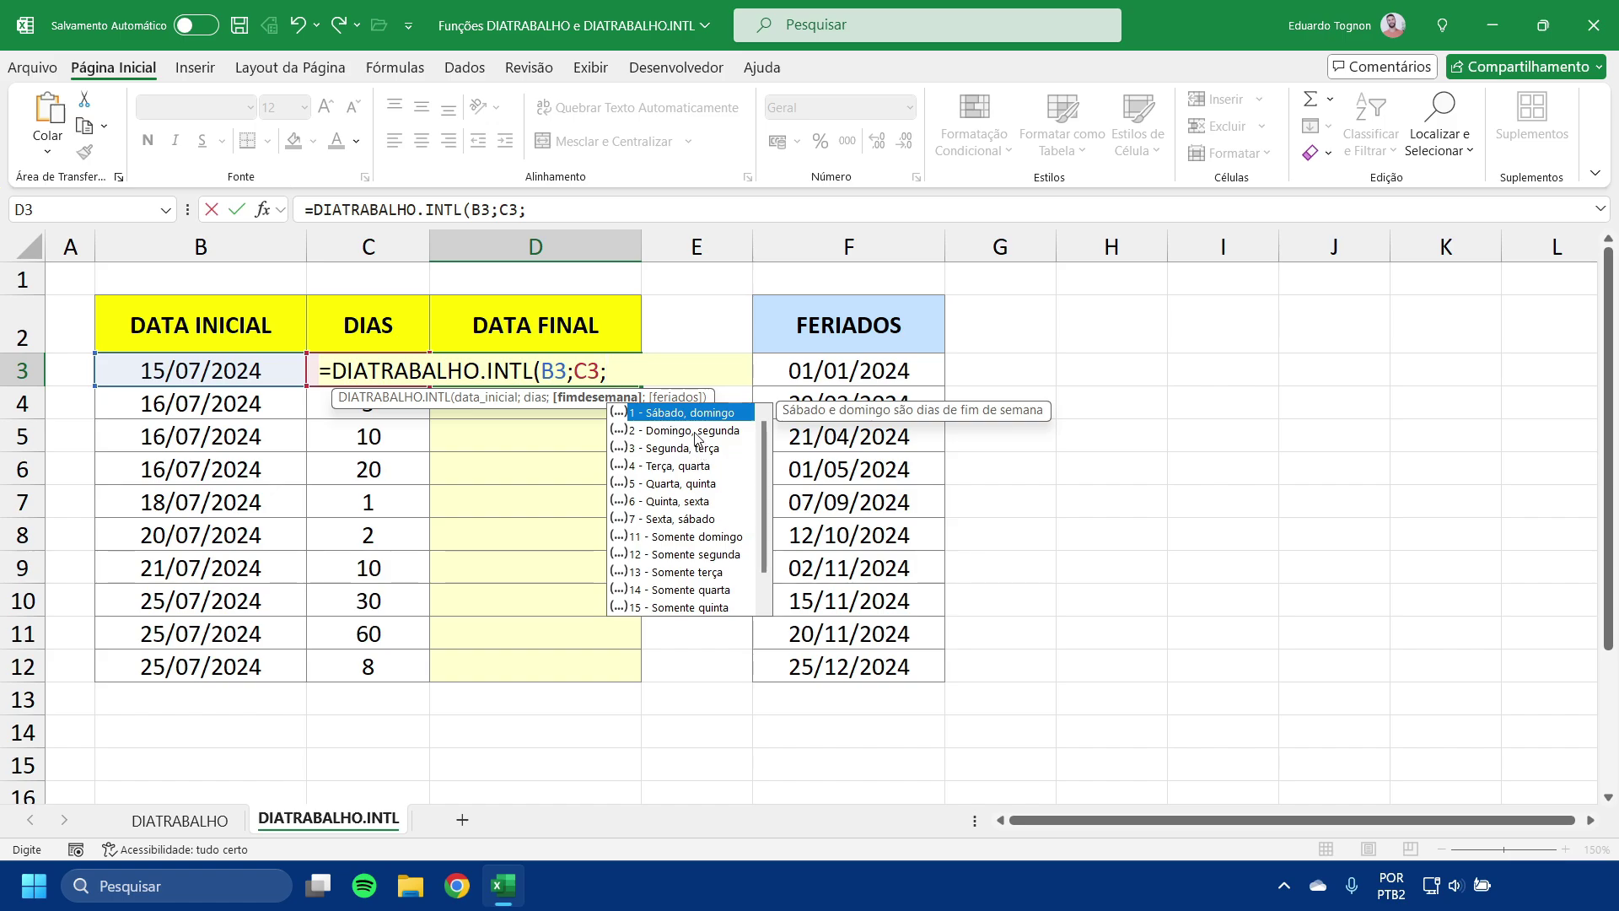
# - Pick weekend code 1 (Sábado, domingo) as D3's third argument
pyautogui.moveTo(764, 496)
pyautogui.moveTo(763, 483); pyautogui.dragTo(763, 522)
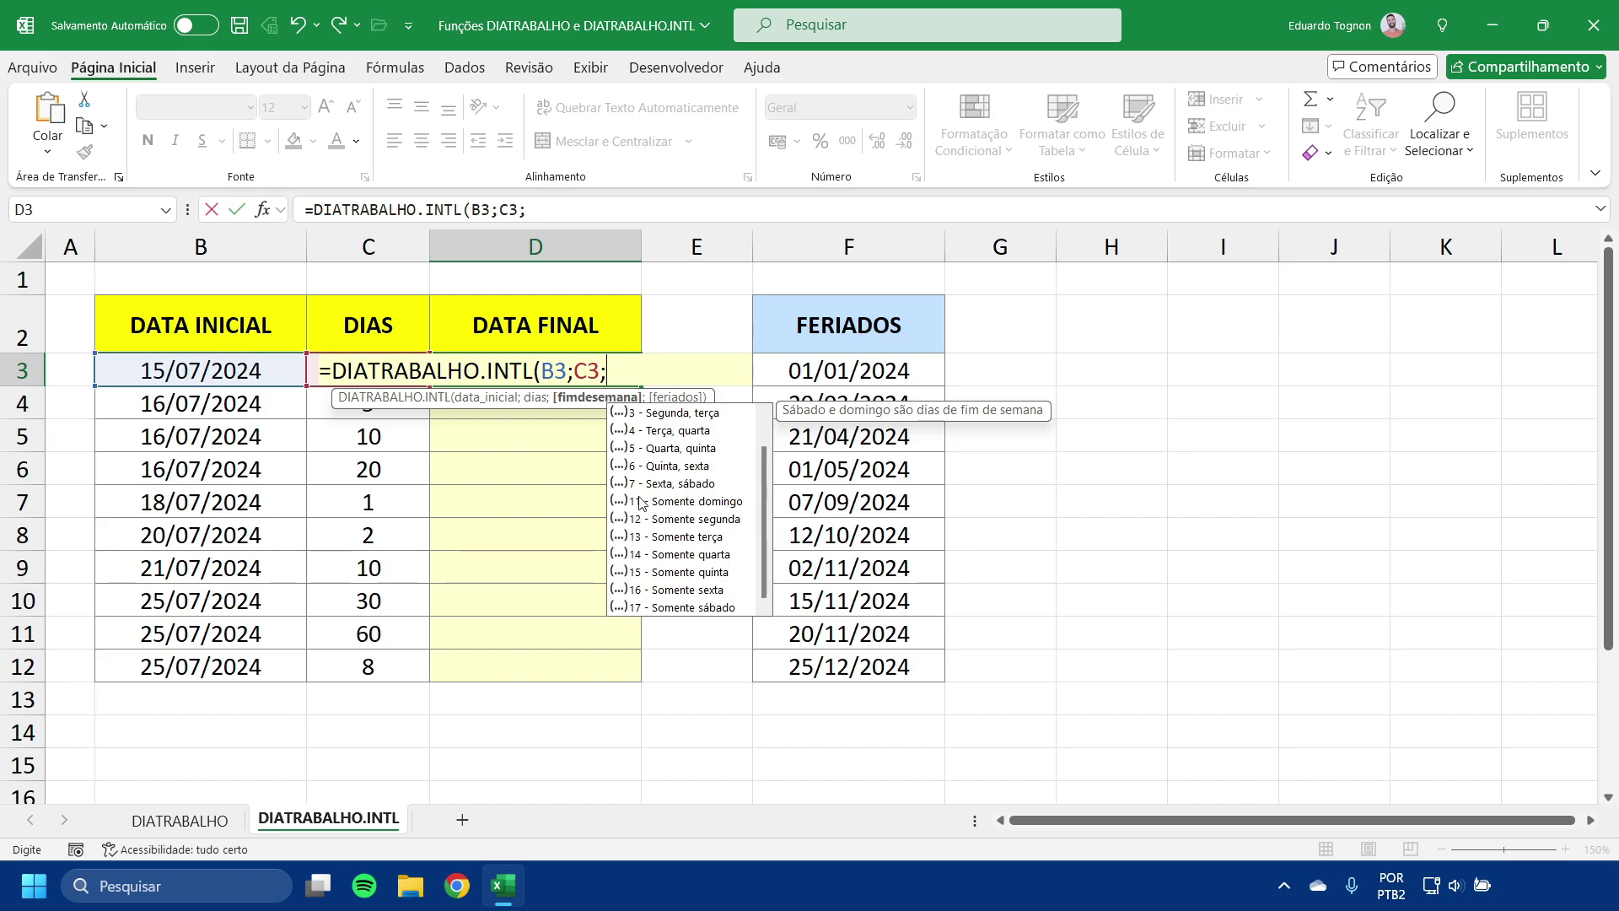
pyautogui.scroll(2, 643, 506)
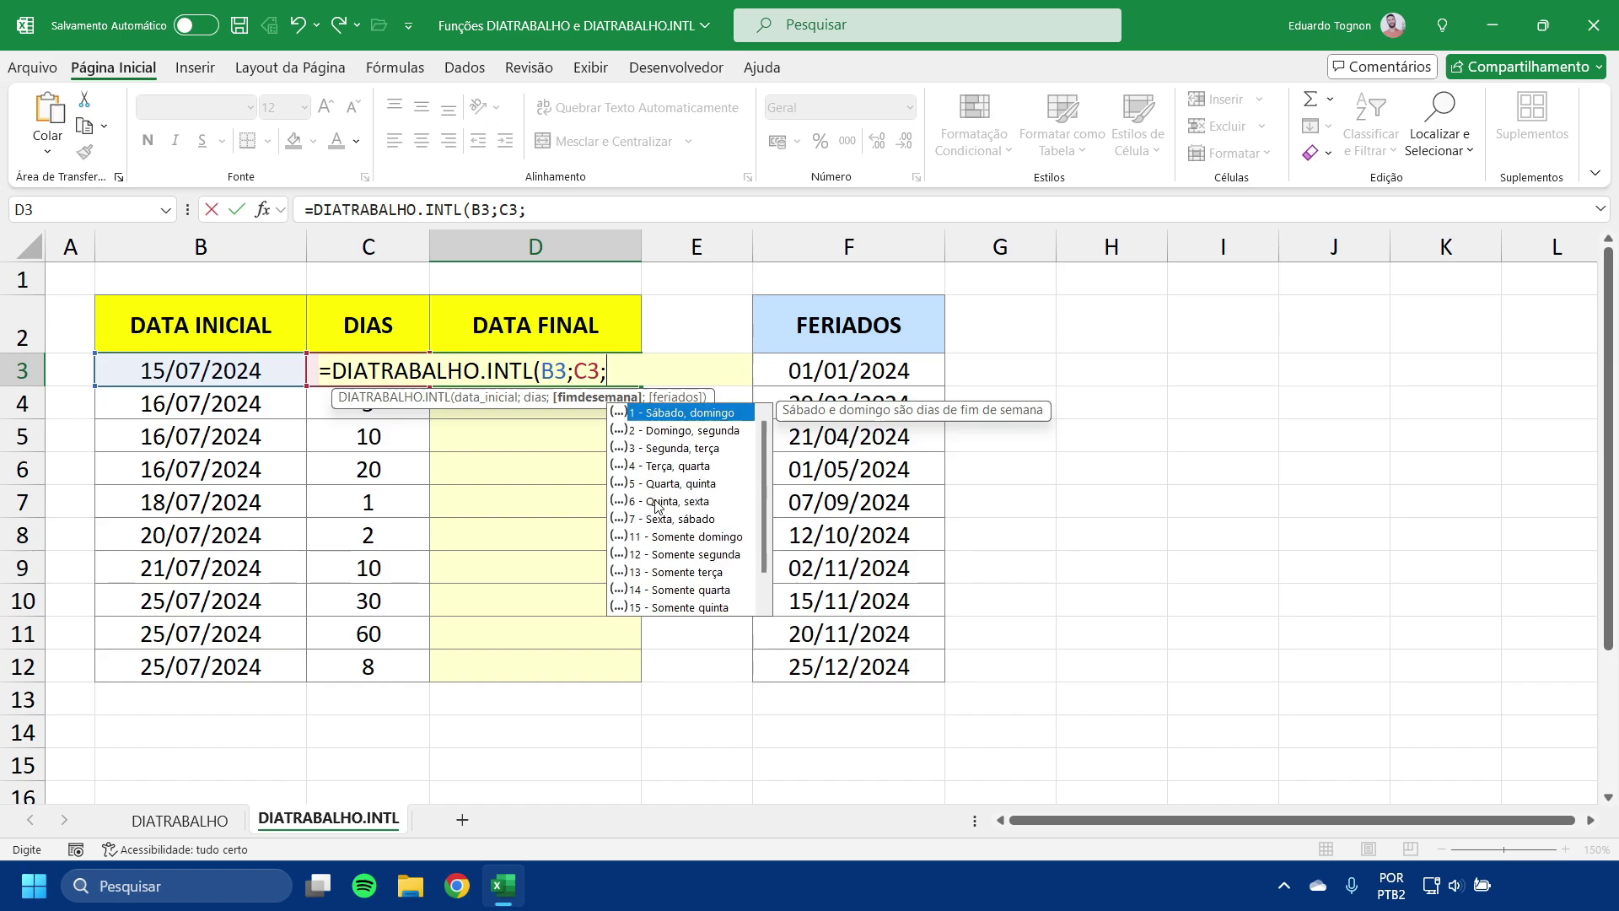
pyautogui.doubleClick(670, 415)
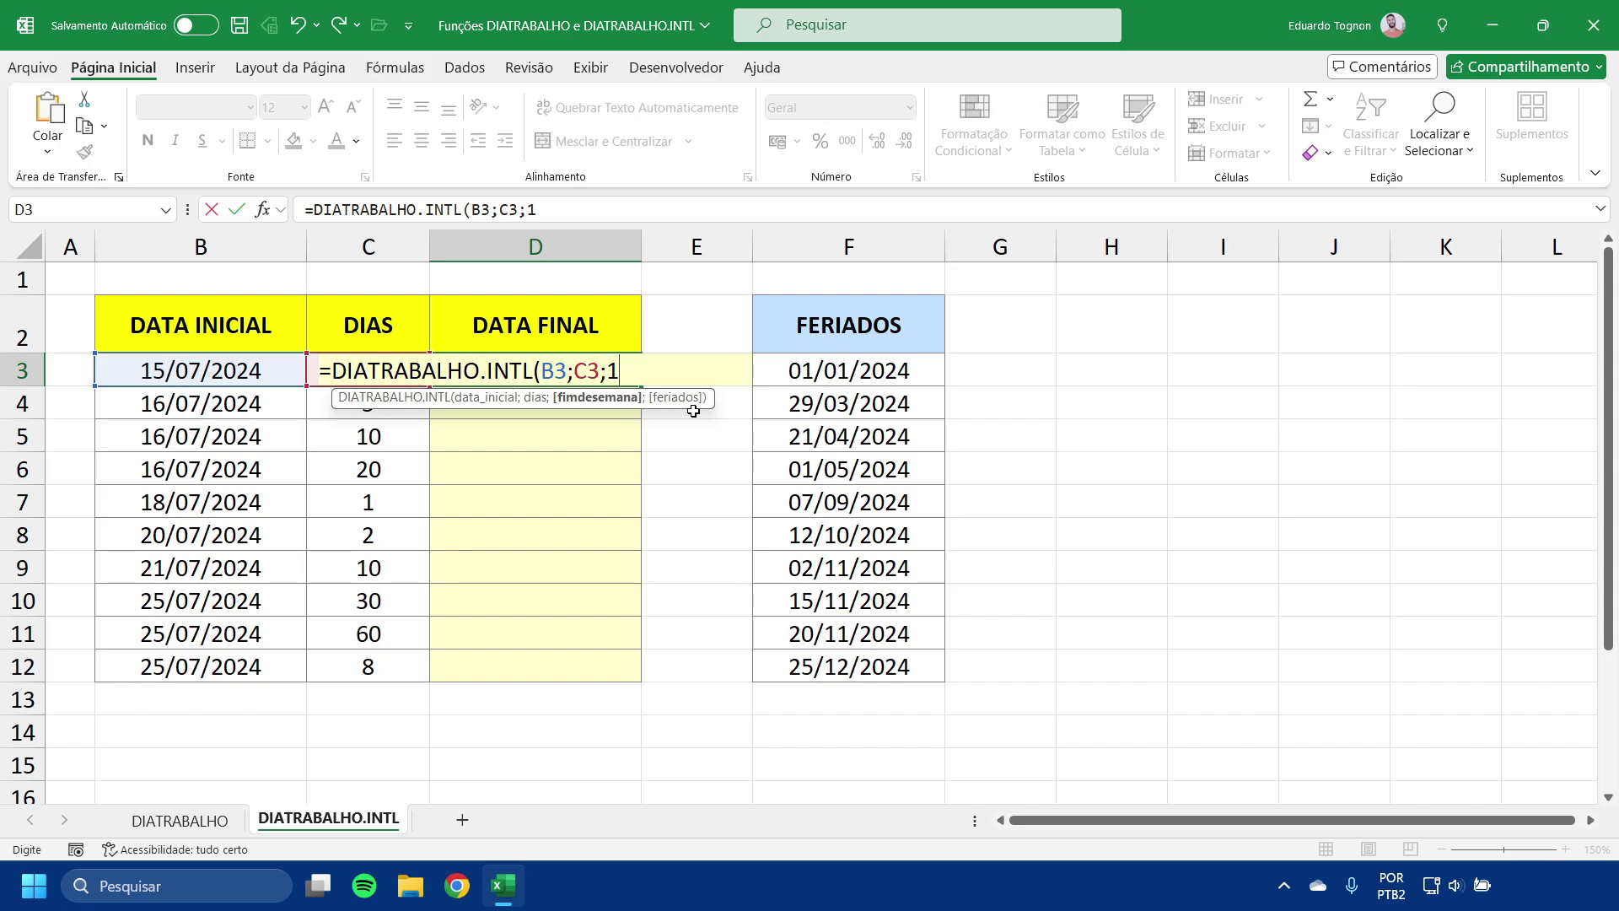
# - Finish D3's formula with the absolute holiday range $F$3:$F$12 and commit it
pyautogui.write(';')
pyautogui.moveTo(810, 375); pyautogui.dragTo(796, 659)
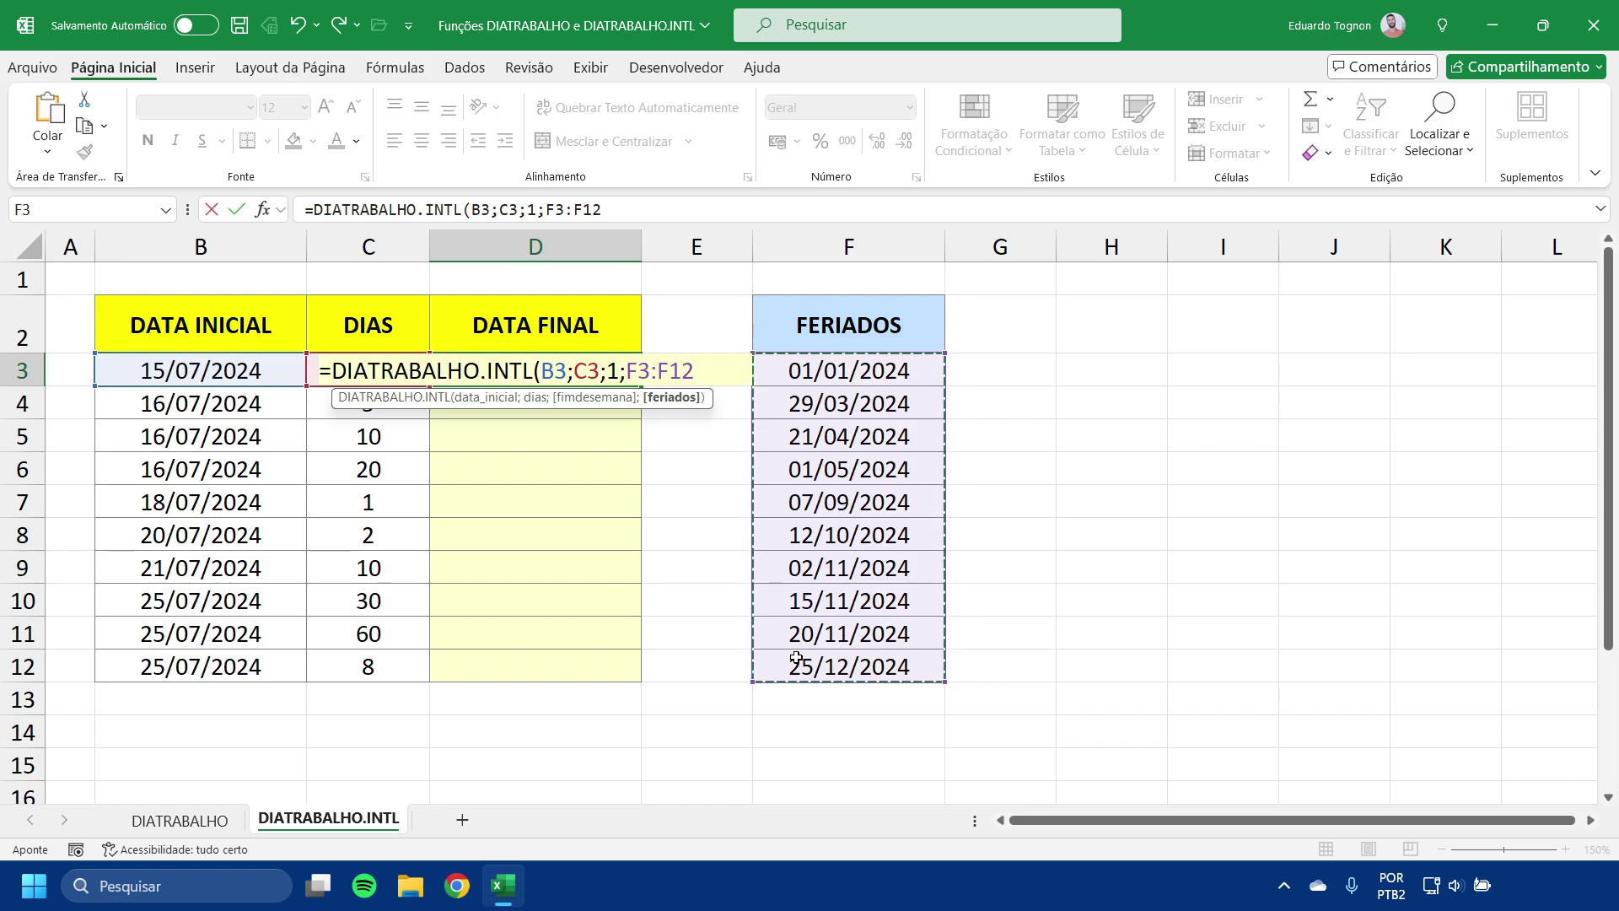
pyautogui.press('F4')
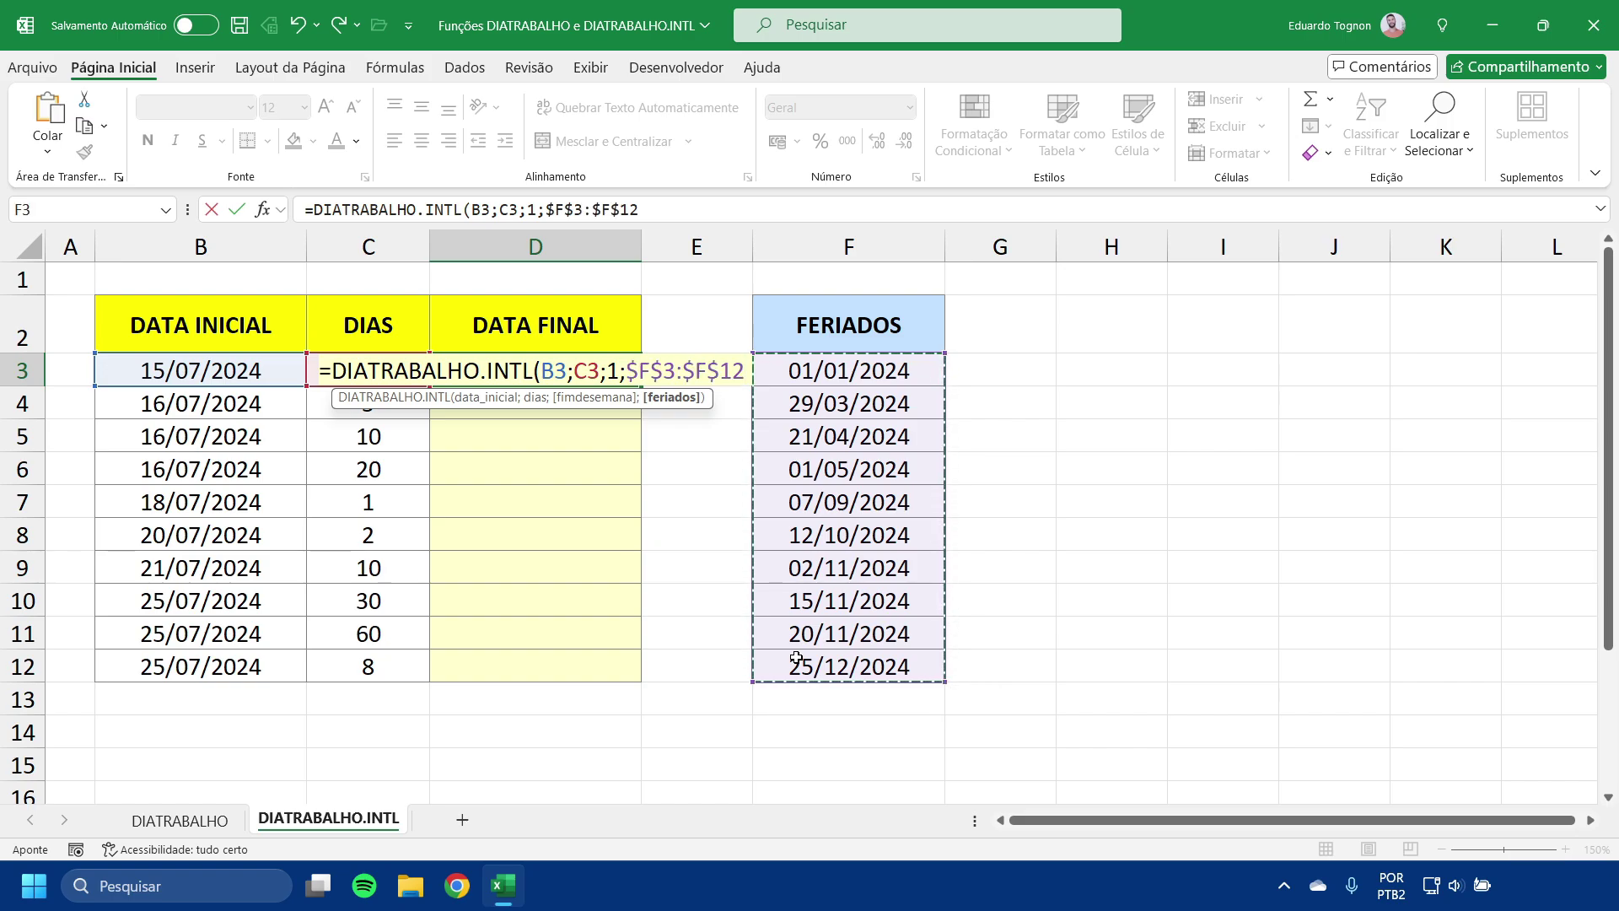
pyautogui.write(')')
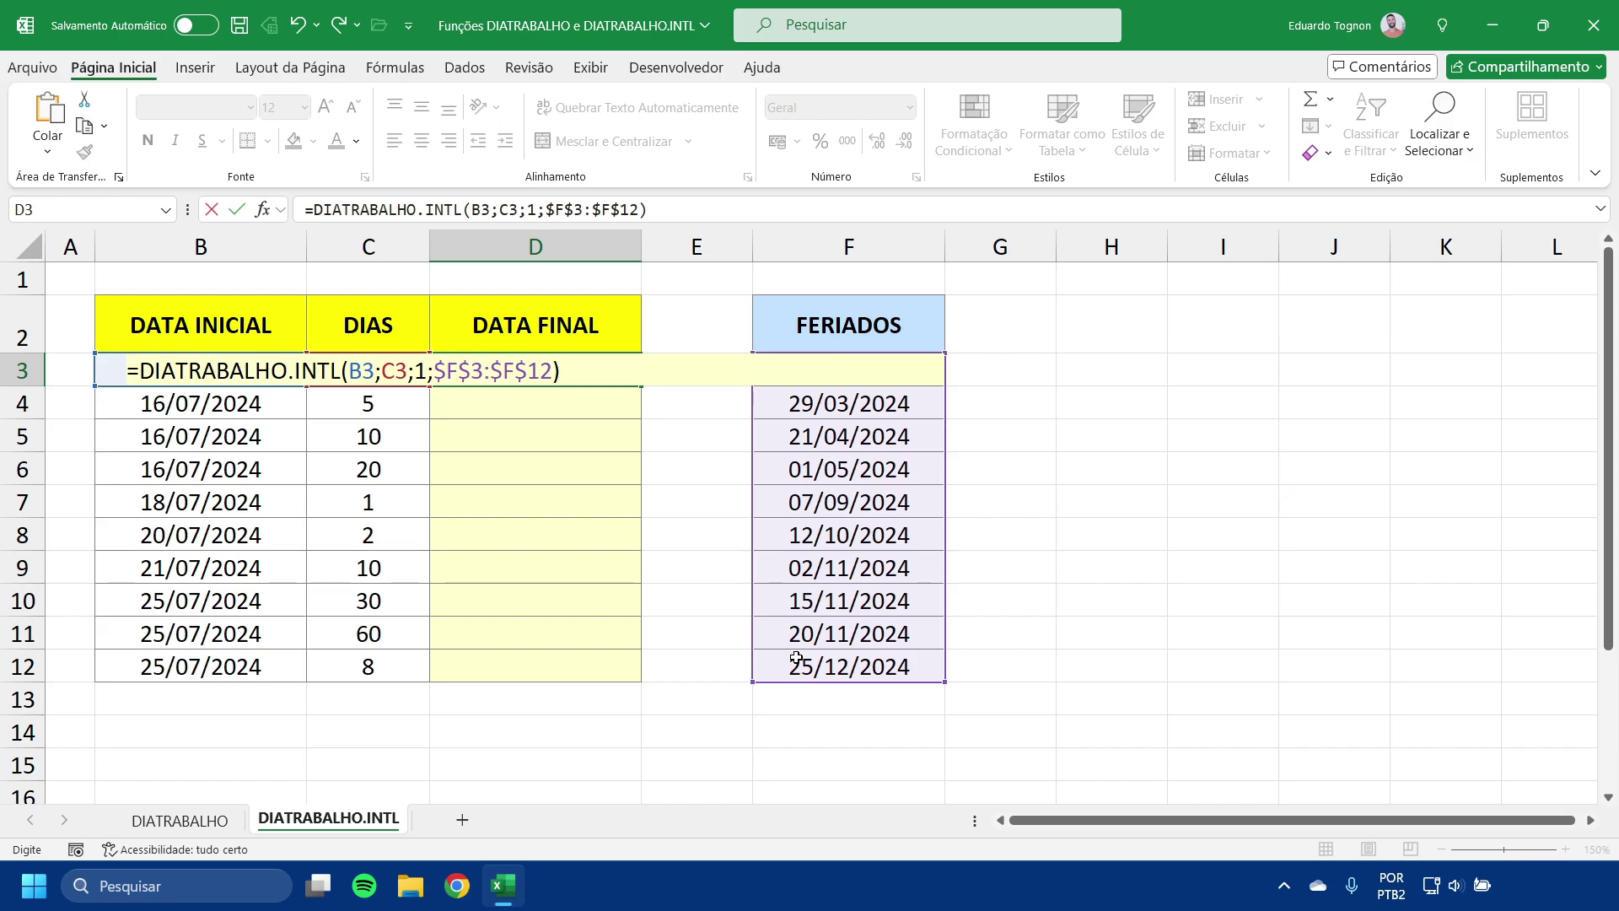
pyautogui.press('Return')
# - Format D3 as a short date and fill the formula down to D12
pyautogui.click(582, 375)
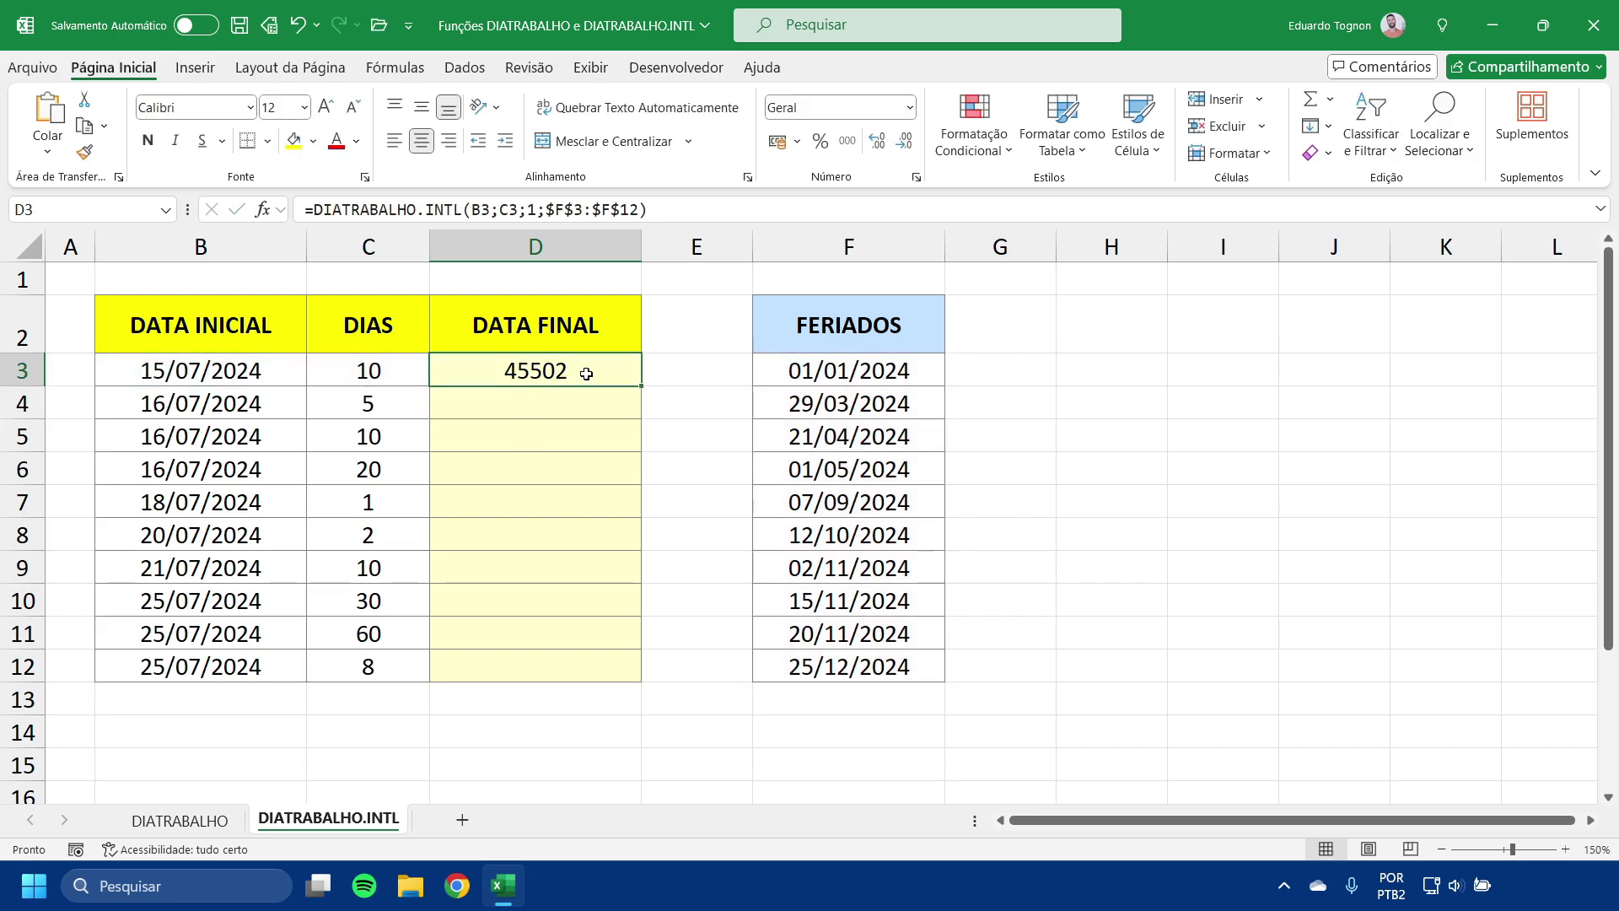
pyautogui.click(910, 107)
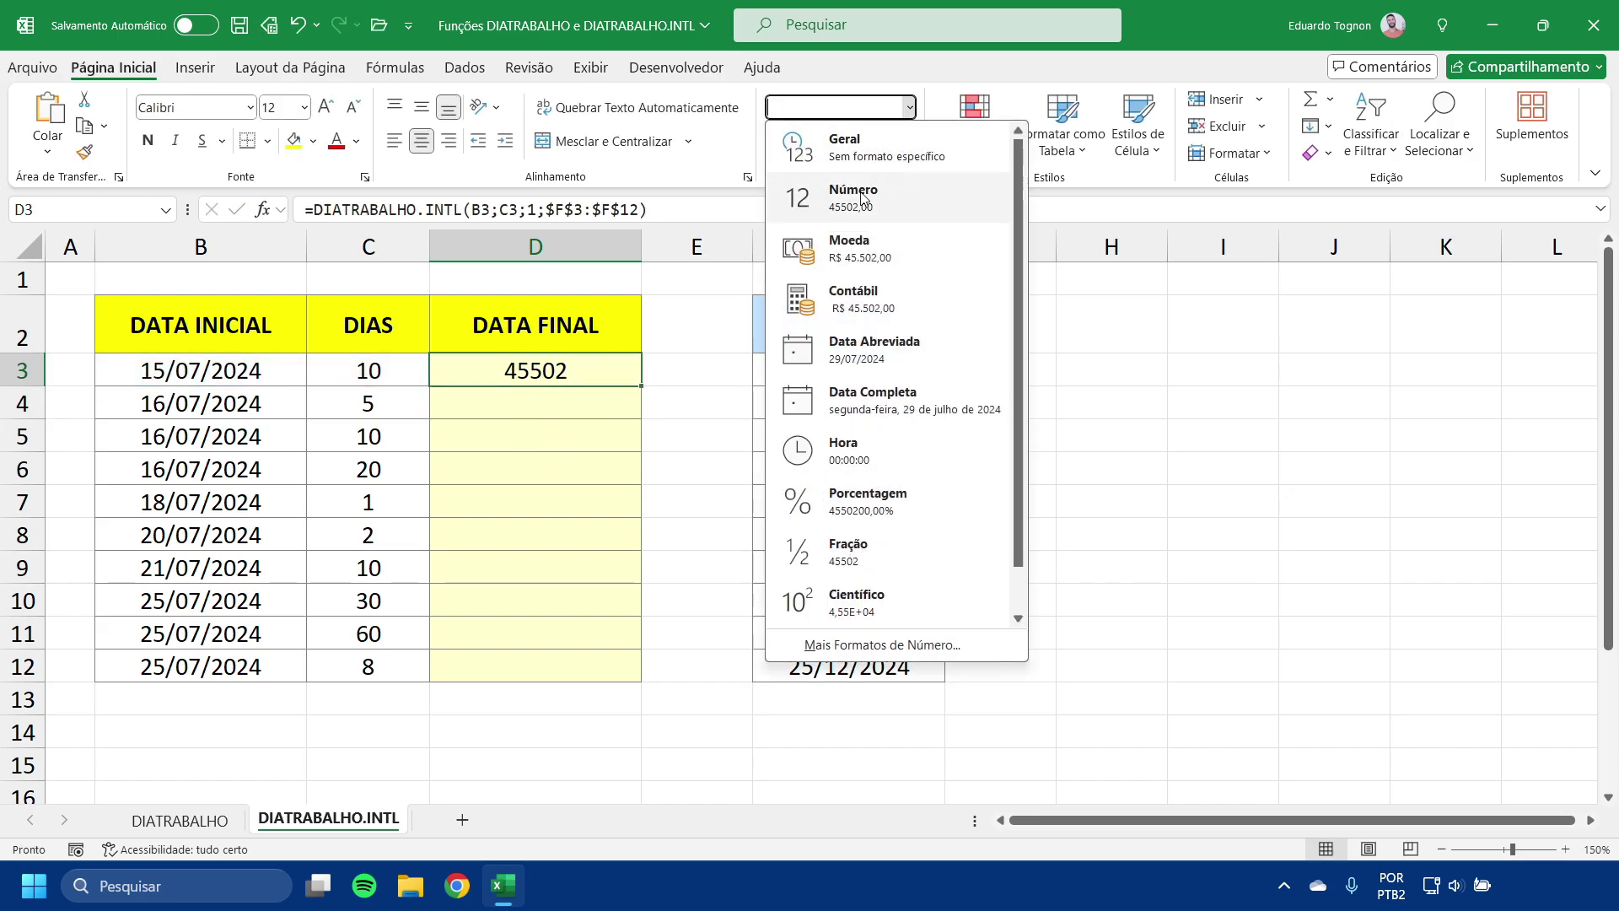
pyautogui.click(855, 349)
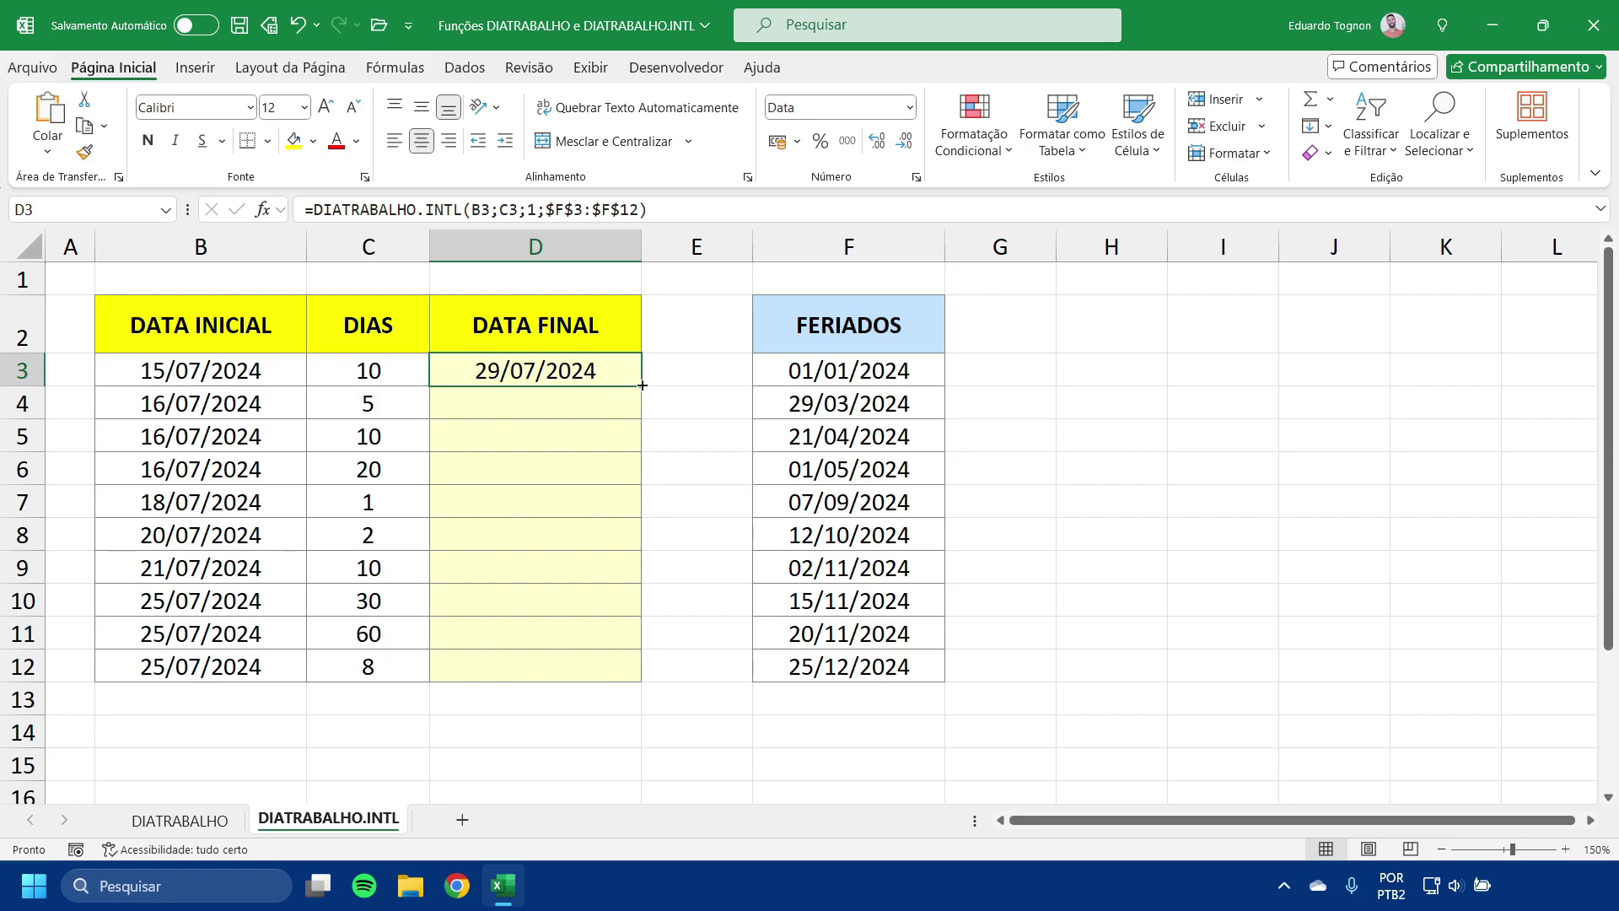
pyautogui.moveTo(641, 386); pyautogui.dragTo(615, 666)
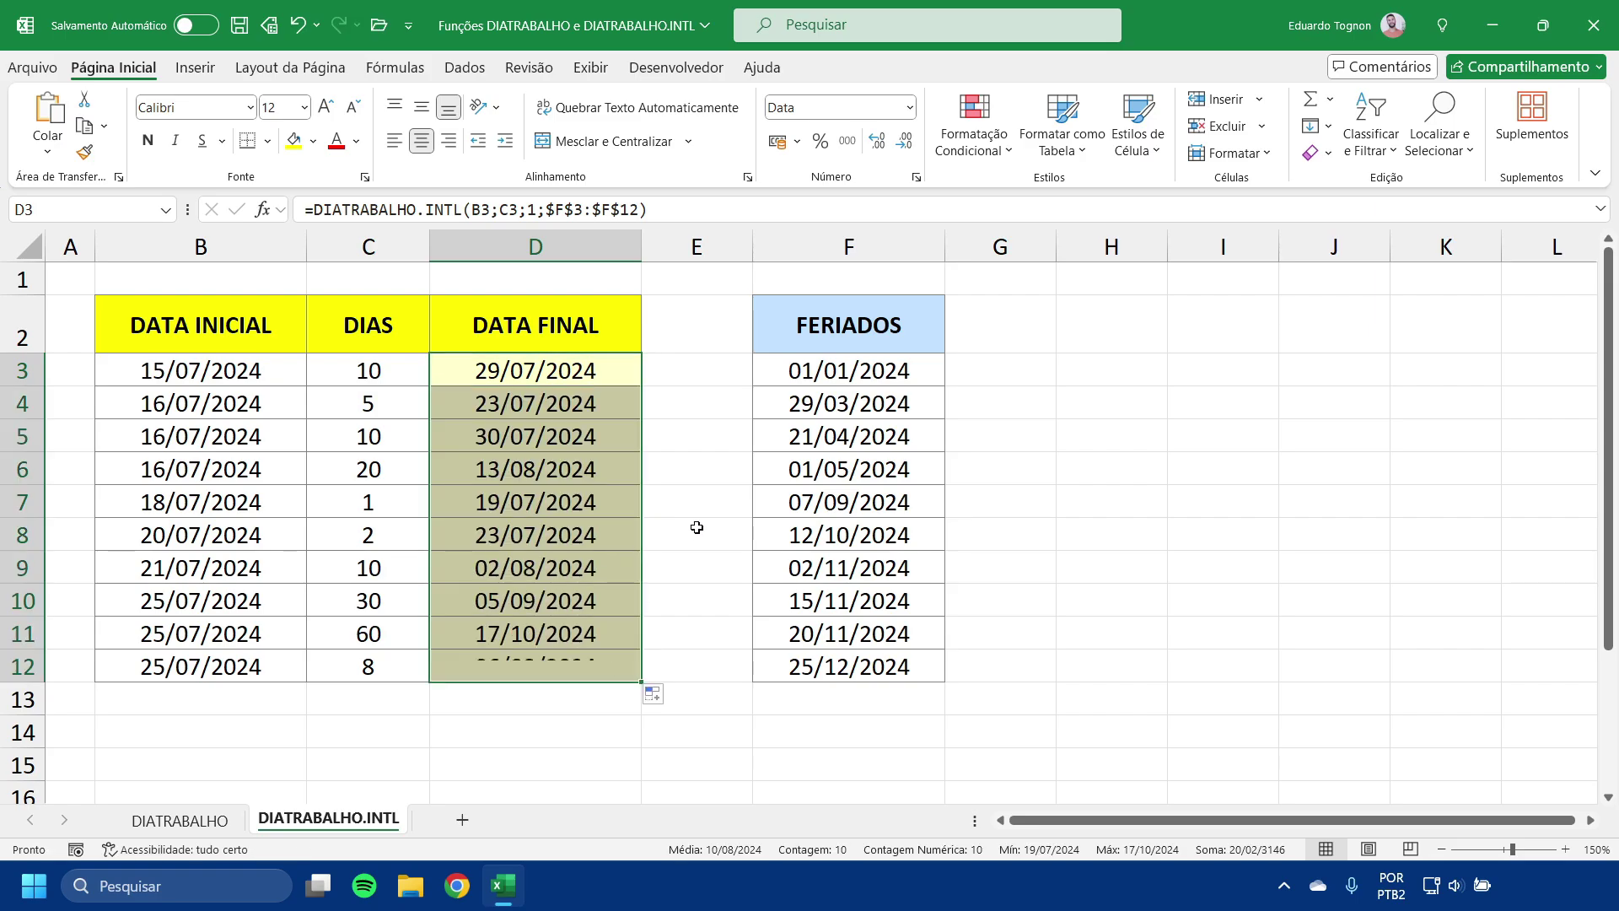
pyautogui.click(689, 534)
pyautogui.click(180, 818)
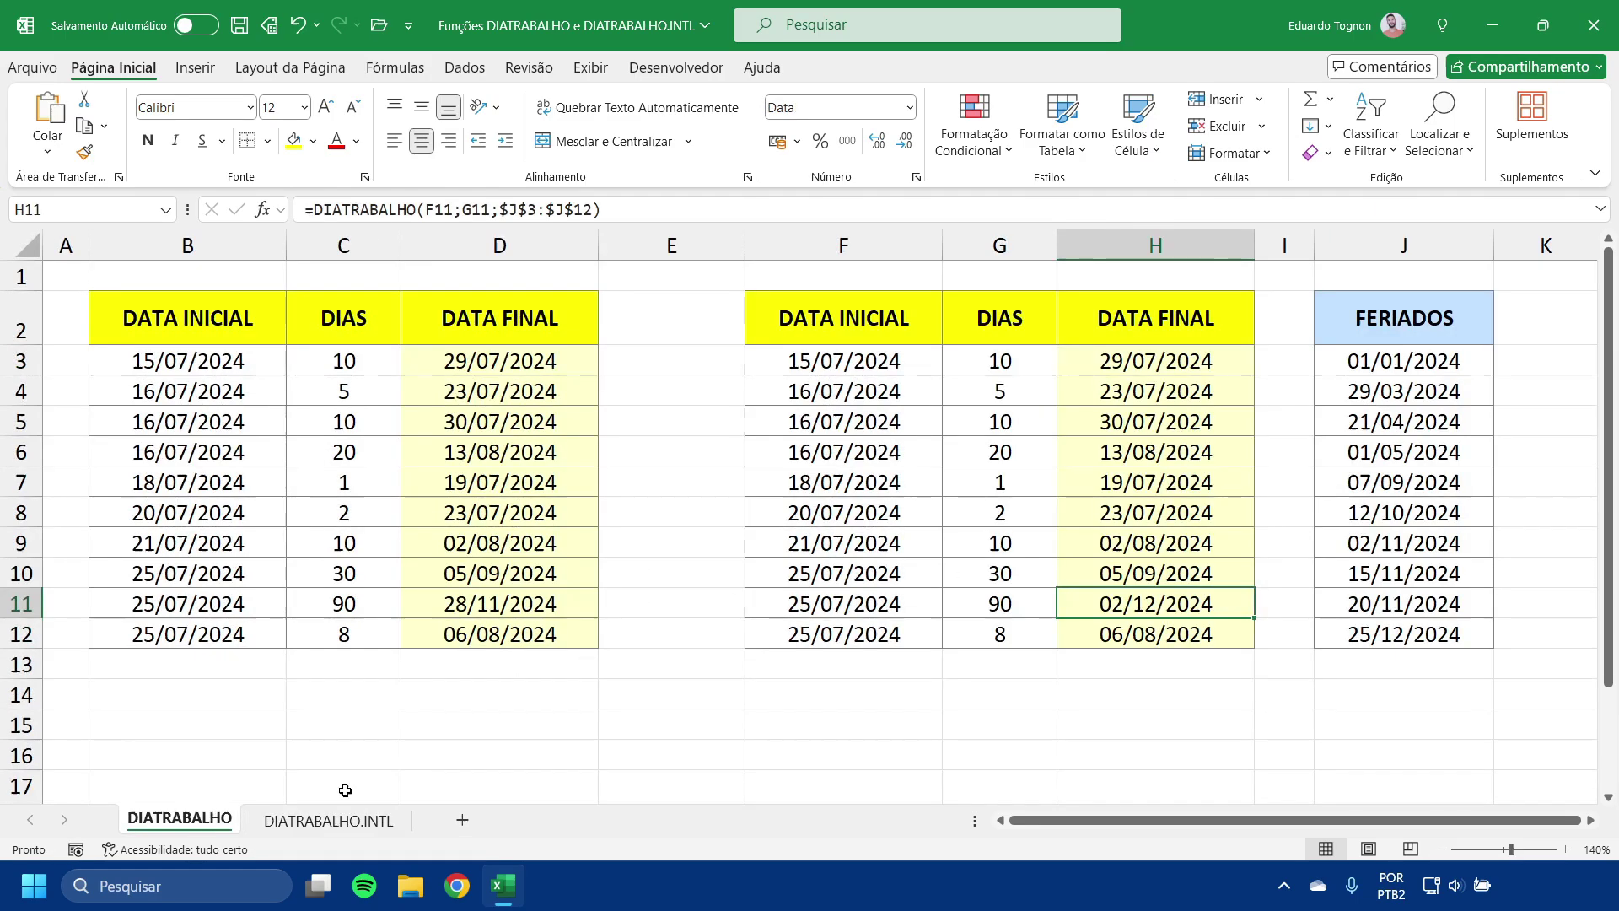
pyautogui.click(312, 823)
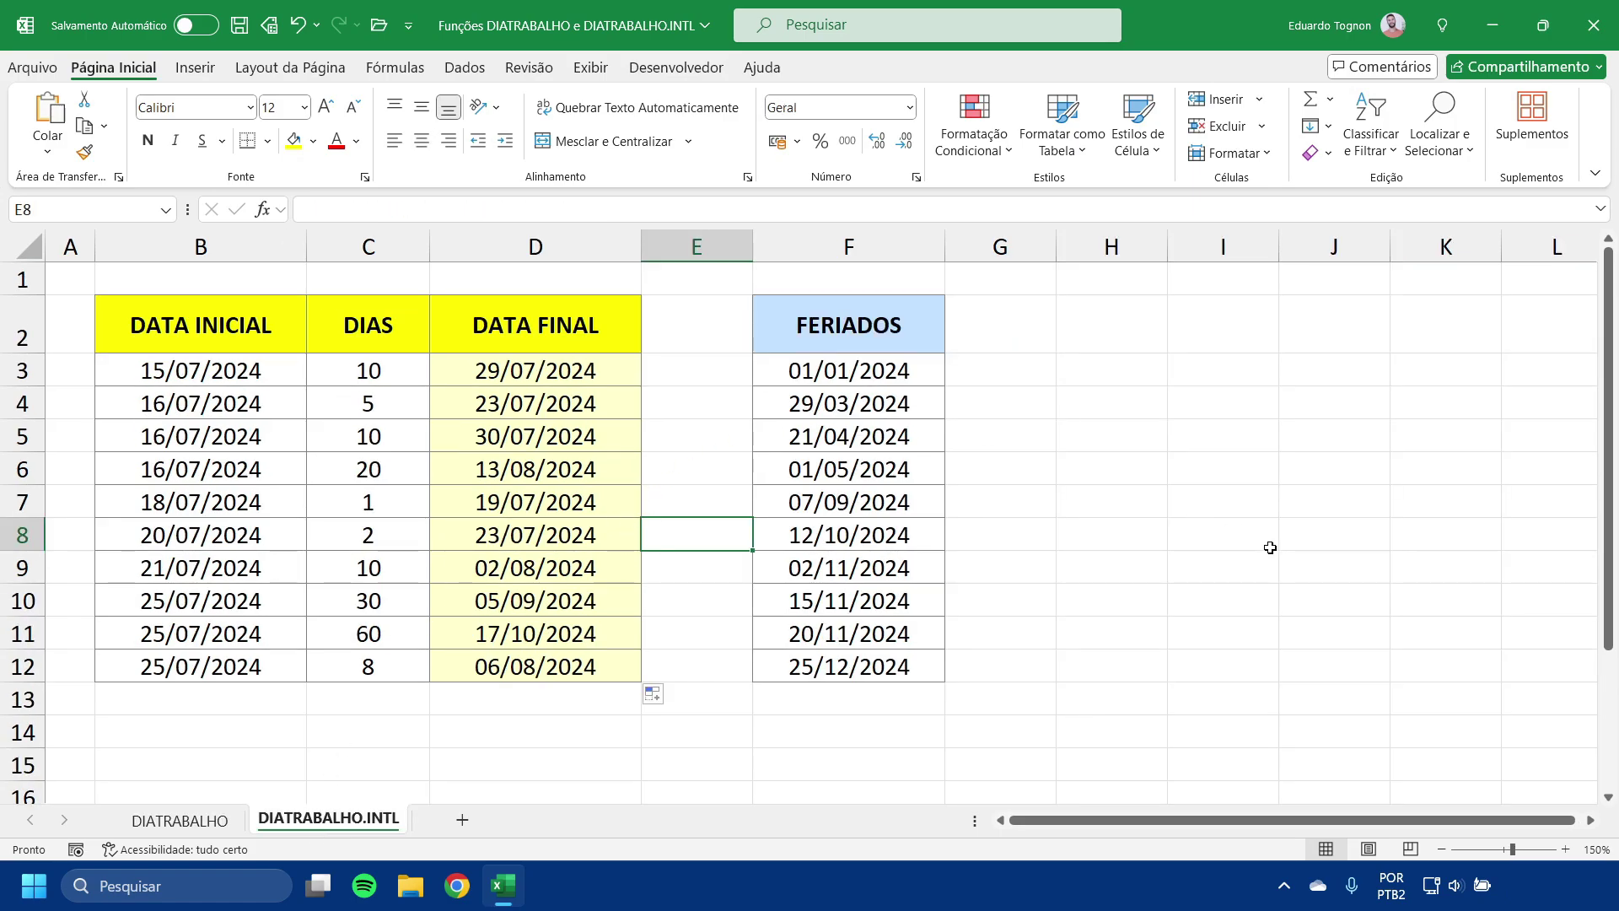